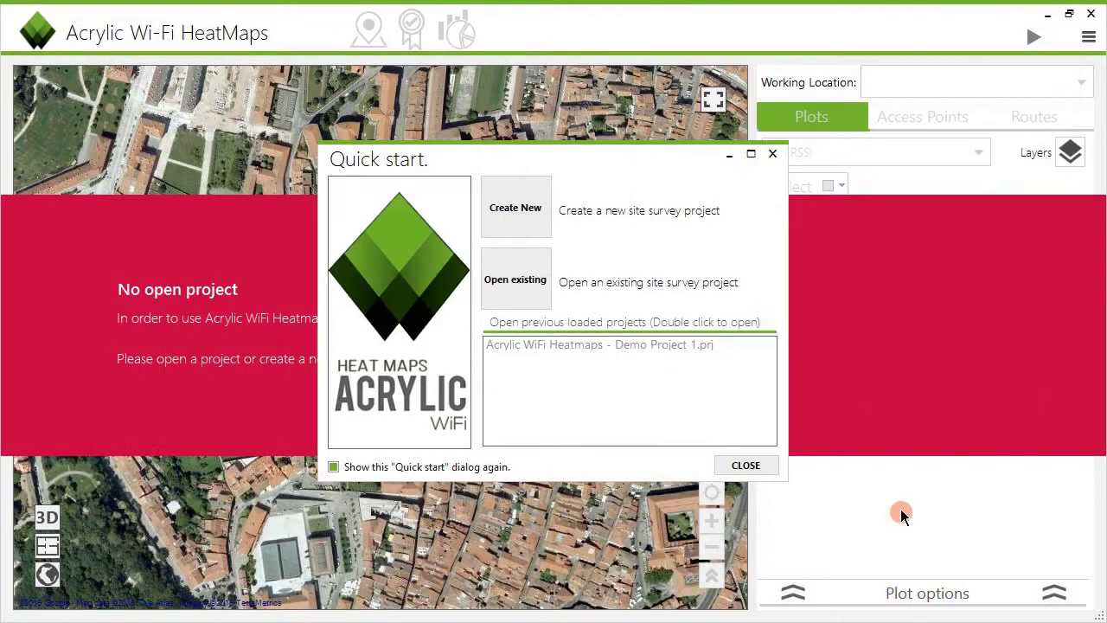
Step: Create a new project and select the default project name for replacement
{"action": "left_click", "coordinate": [504, 212]}
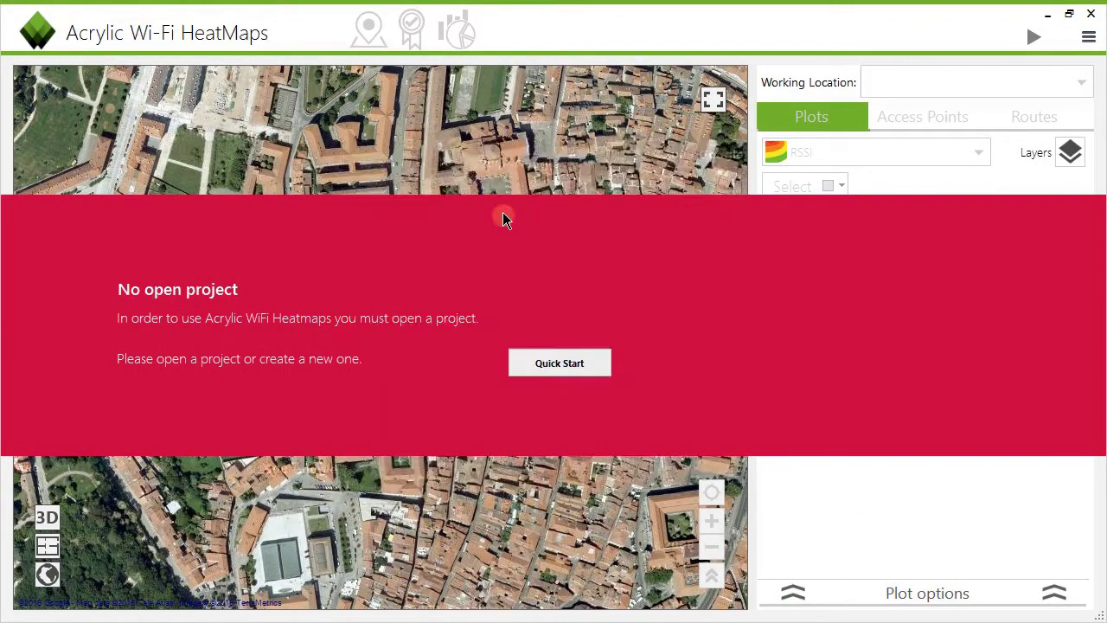
{"action": "left_click_drag", "start_coordinate": [548, 180], "coordinate": [411, 175]}
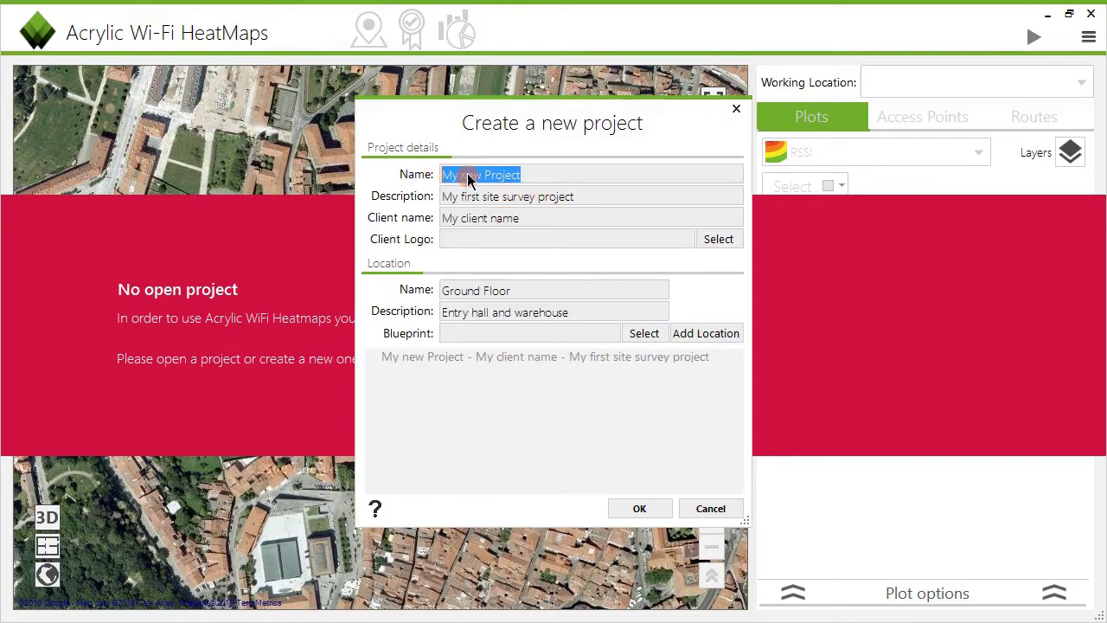
Step: Name the project 'Hotel', describe it as 'Hotel site survey', and enter the Tarlogic client name
{"action": "type", "text": "Hotel"}
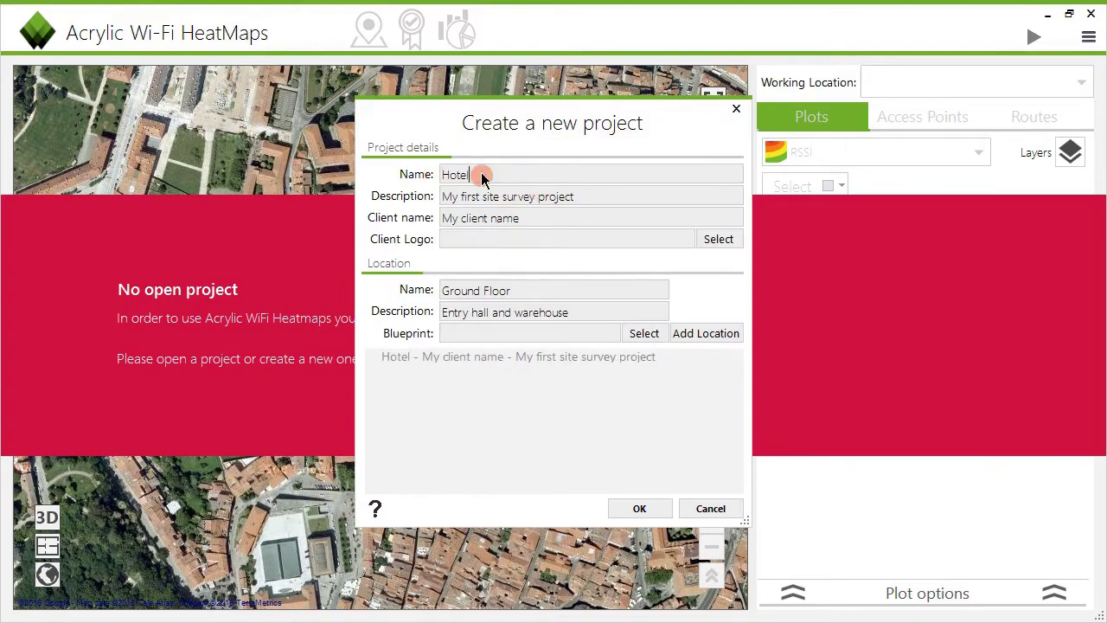
{"action": "left_click_drag", "start_coordinate": [599, 197], "coordinate": [451, 197]}
{"action": "type", "text": "H"}
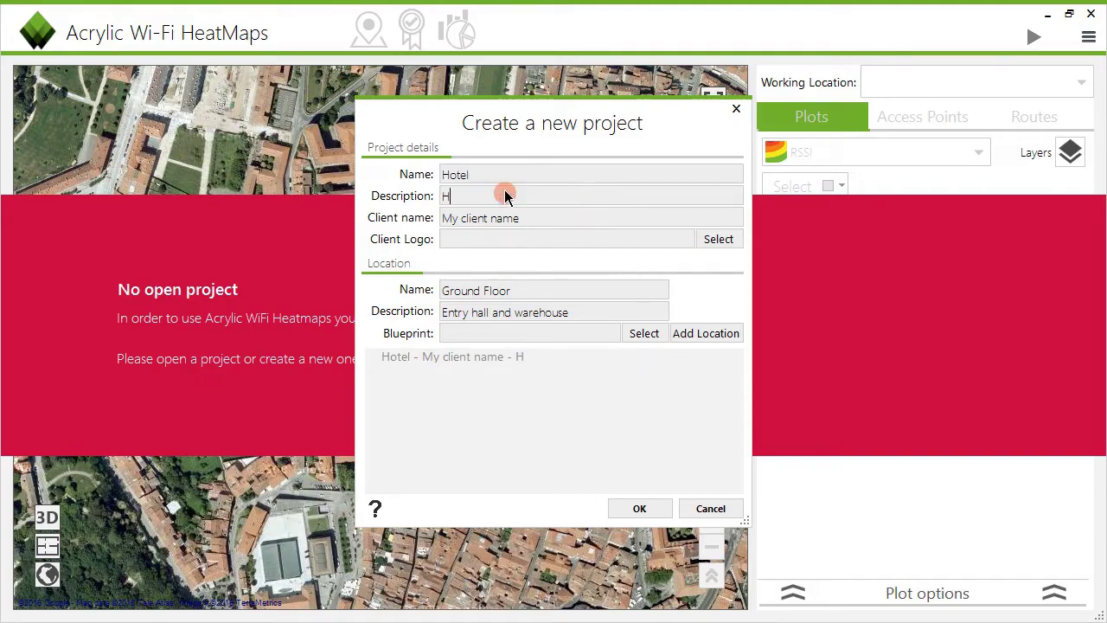
{"action": "type", "text": "otel site survey"}
{"action": "left_click_drag", "start_coordinate": [542, 218], "coordinate": [462, 224]}
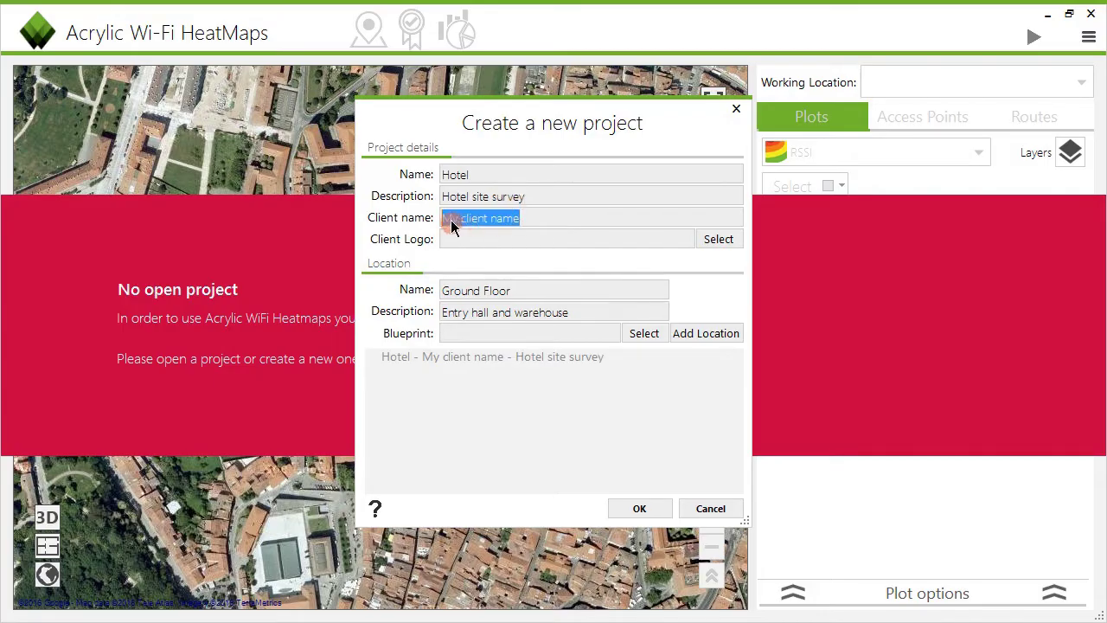
{"action": "type", "text": "T"}
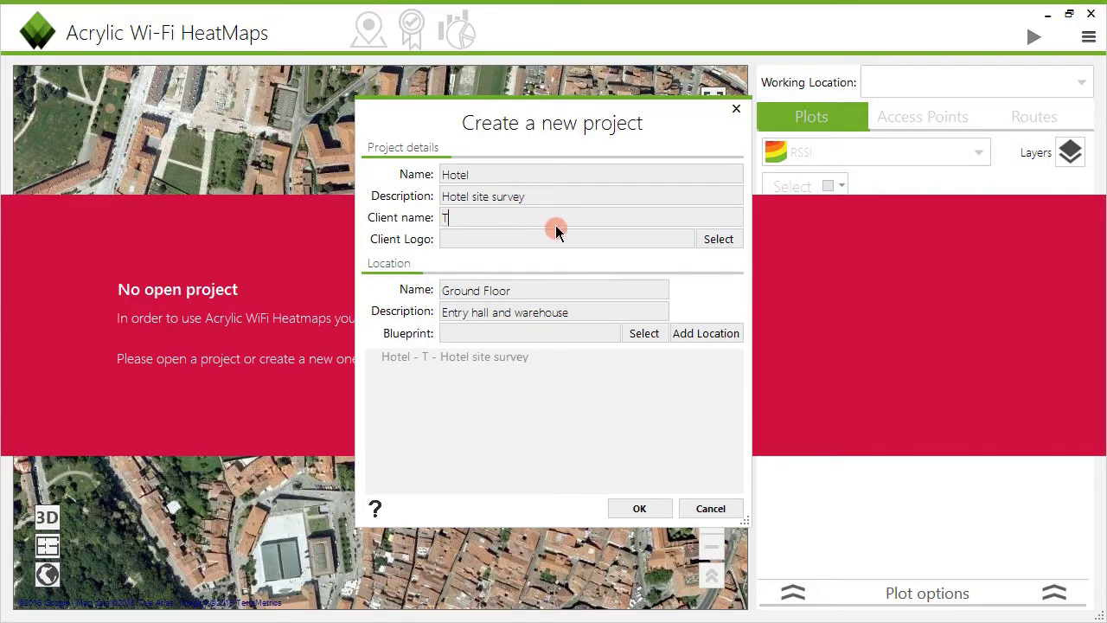
{"action": "type", "text": "arloqic"}
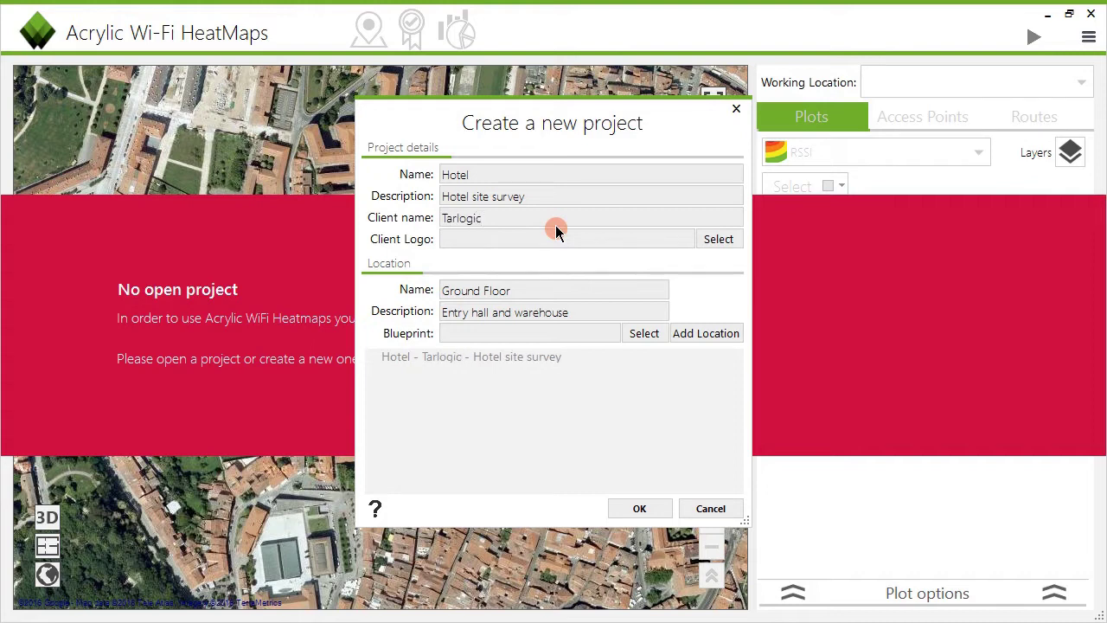
Step: Set TarlogicLogo.png from the Videos folder as the client logo
{"action": "left_click", "coordinate": [720, 242]}
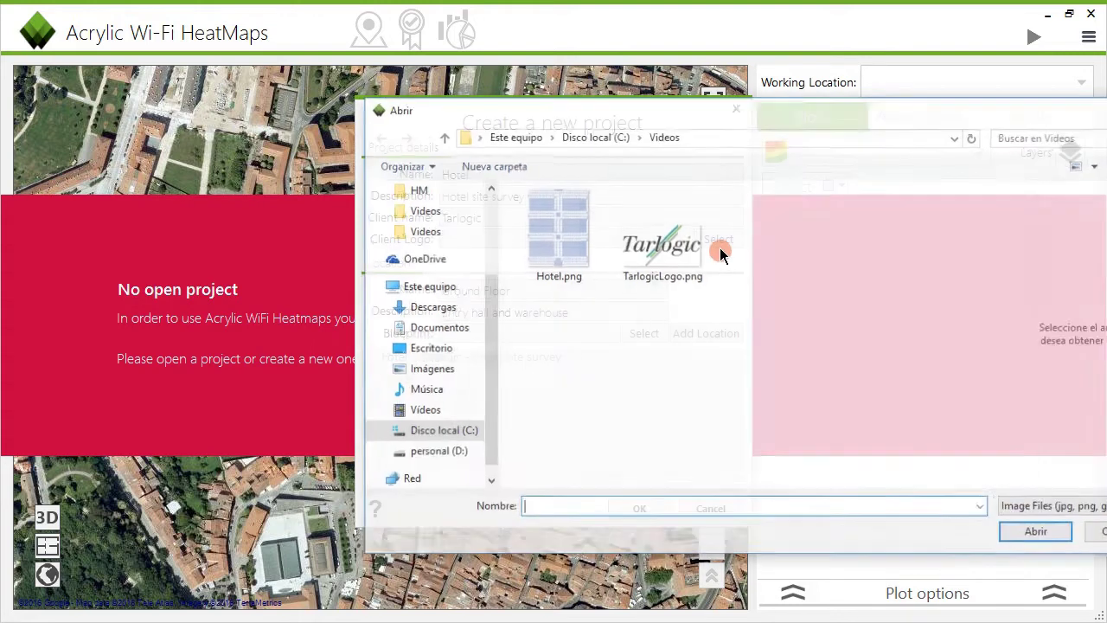
{"action": "left_click", "coordinate": [662, 234]}
{"action": "left_click", "coordinate": [1021, 534]}
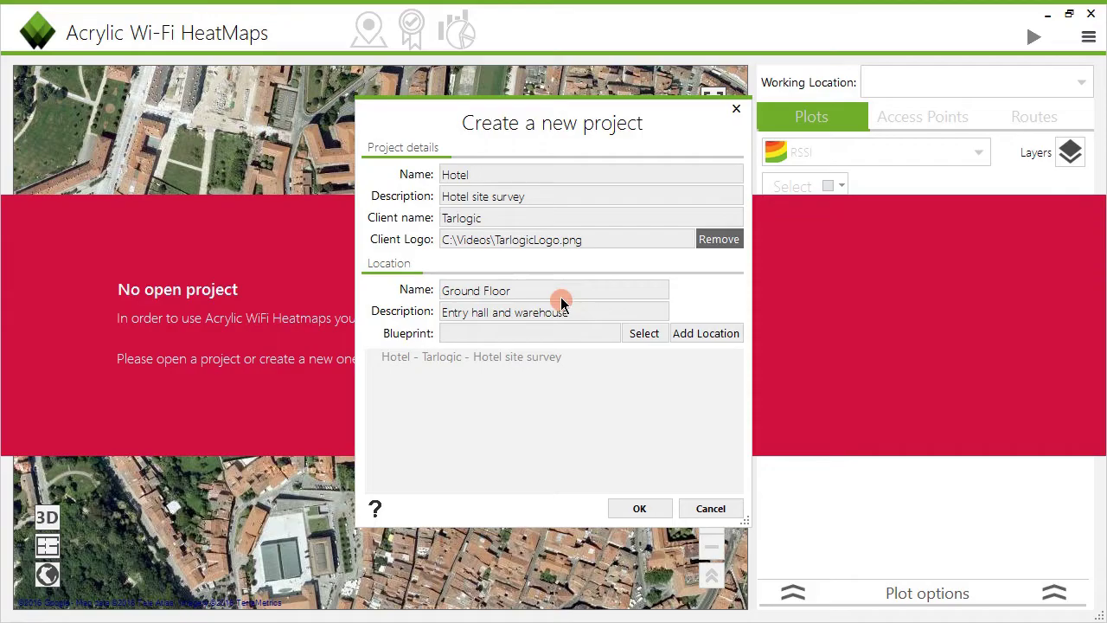
Step: Set the location to 'Second floor', described as 'Second floor site survey', and begin choosing its blueprint
{"action": "left_click_drag", "start_coordinate": [519, 291], "coordinate": [437, 291]}
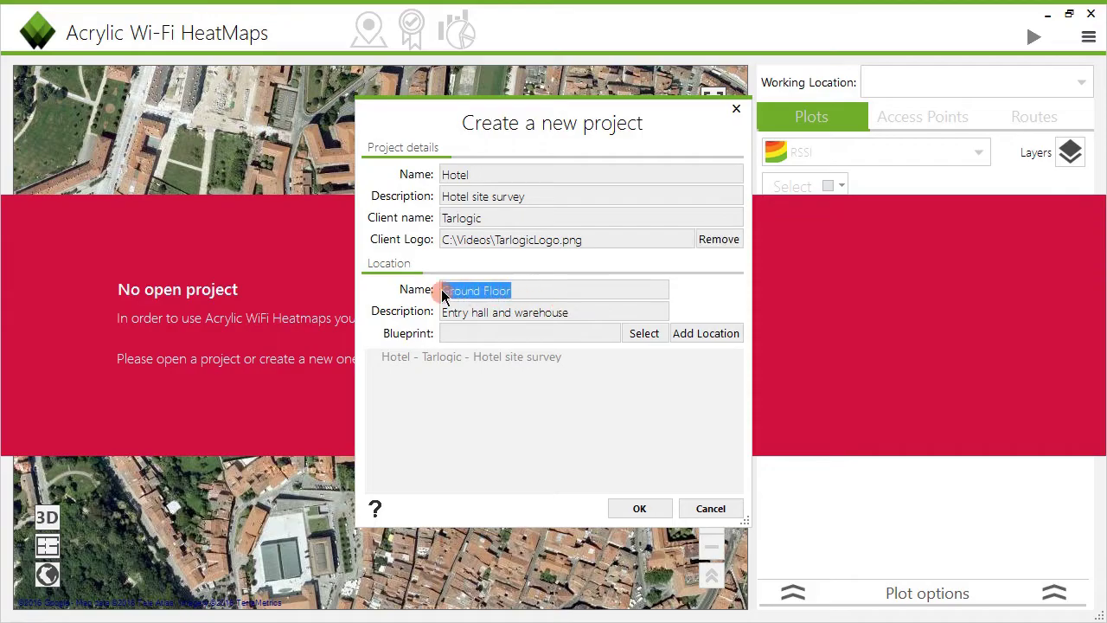
{"action": "type", "text": "Sec"}
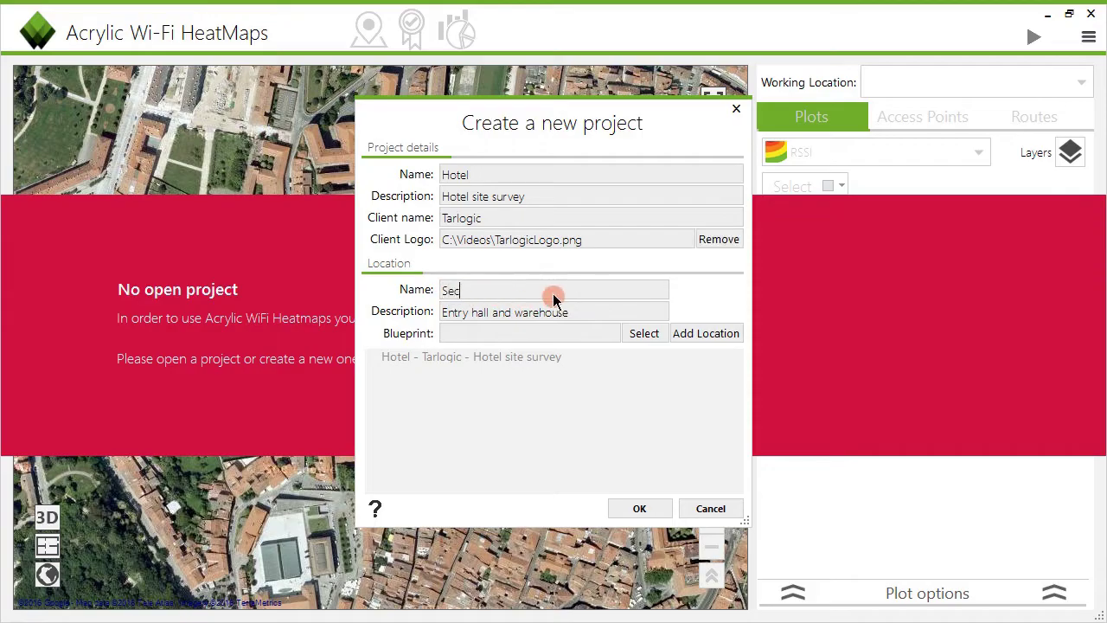
{"action": "type", "text": "ond floor"}
{"action": "left_click_drag", "start_coordinate": [605, 322], "coordinate": [395, 314]}
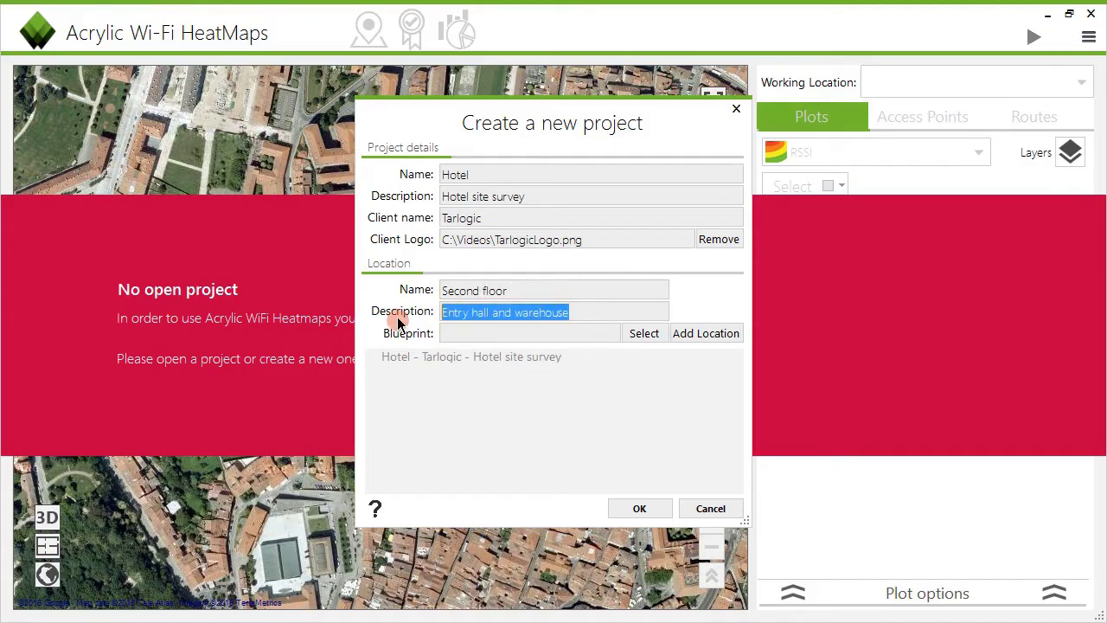
{"action": "type", "text": "Second"}
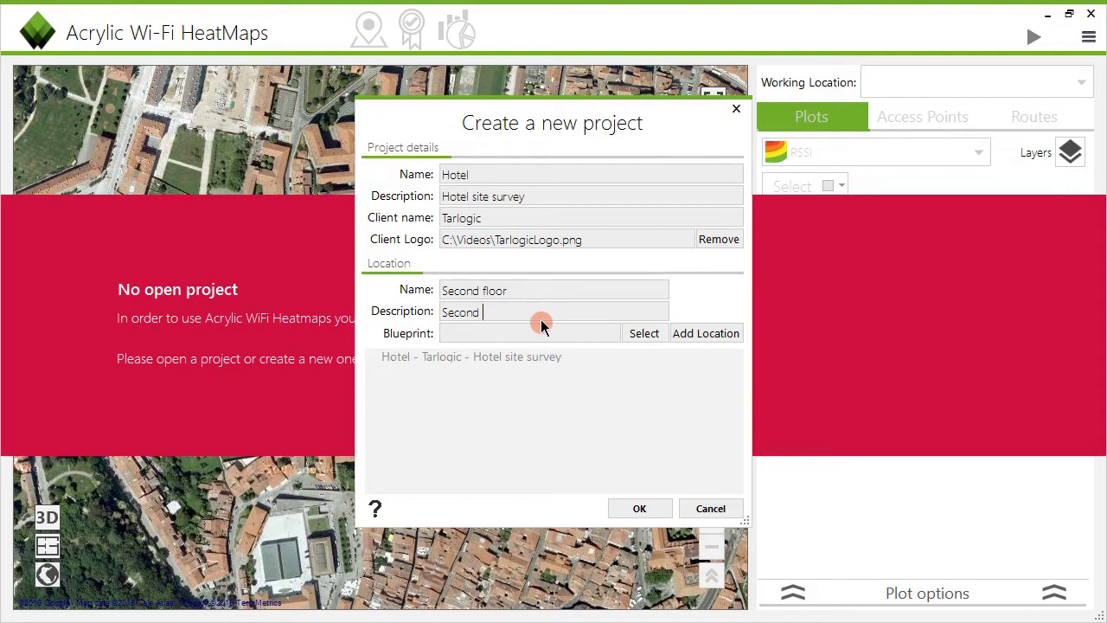
{"action": "type", "text": " floor site survey"}
{"action": "left_click", "coordinate": [653, 337]}
Step: Load Hotel.png as the blueprint and choose assisted calibration over satellite imagery
{"action": "left_click", "coordinate": [510, 226]}
{"action": "left_click", "coordinate": [442, 212]}
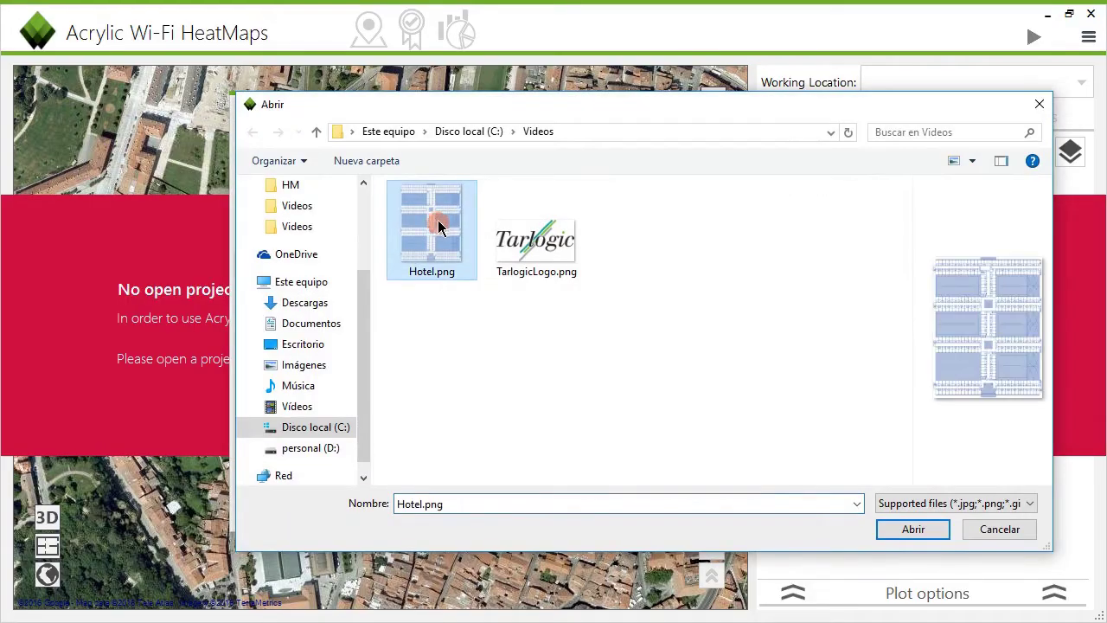
{"action": "left_click", "coordinate": [925, 534]}
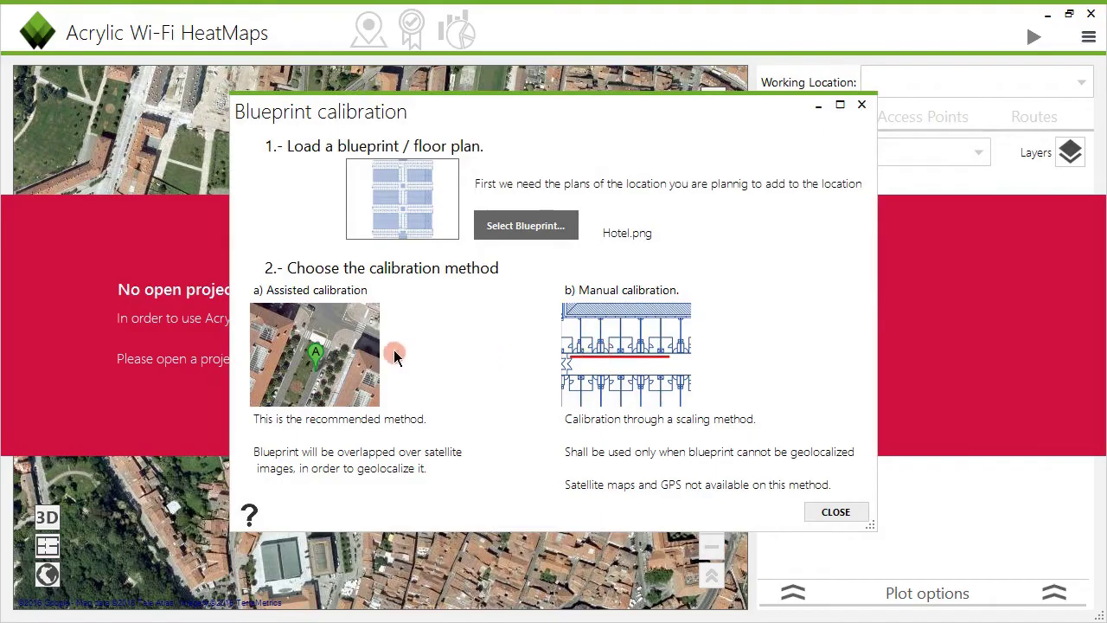
{"action": "left_click", "coordinate": [325, 349]}
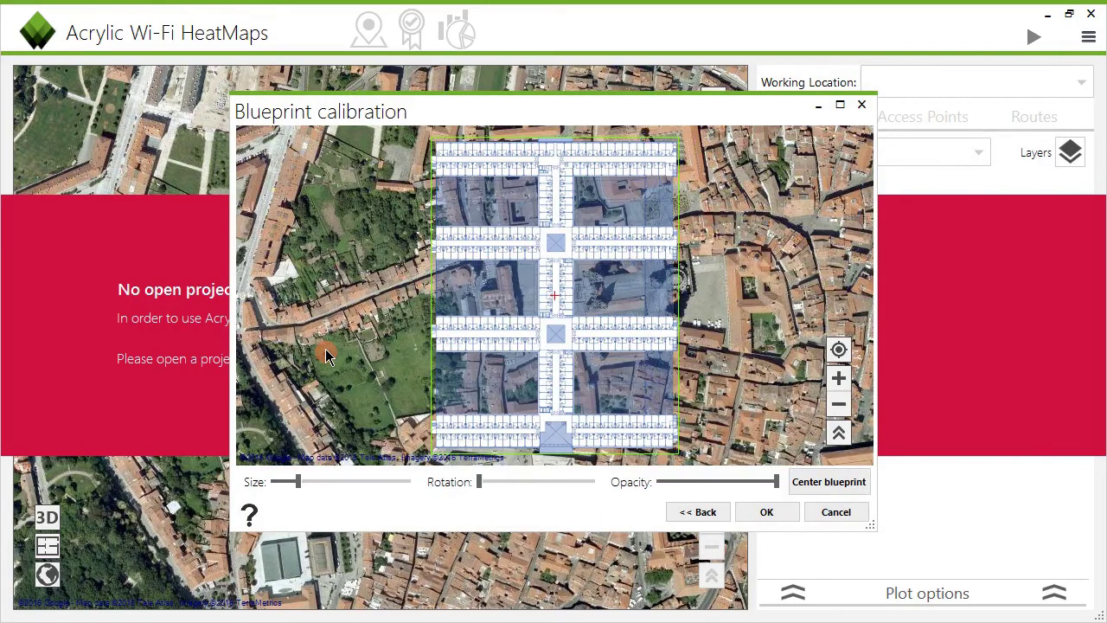
Step: Search the satellite map for the hotel's street address in Madrid
{"action": "left_click", "coordinate": [839, 434]}
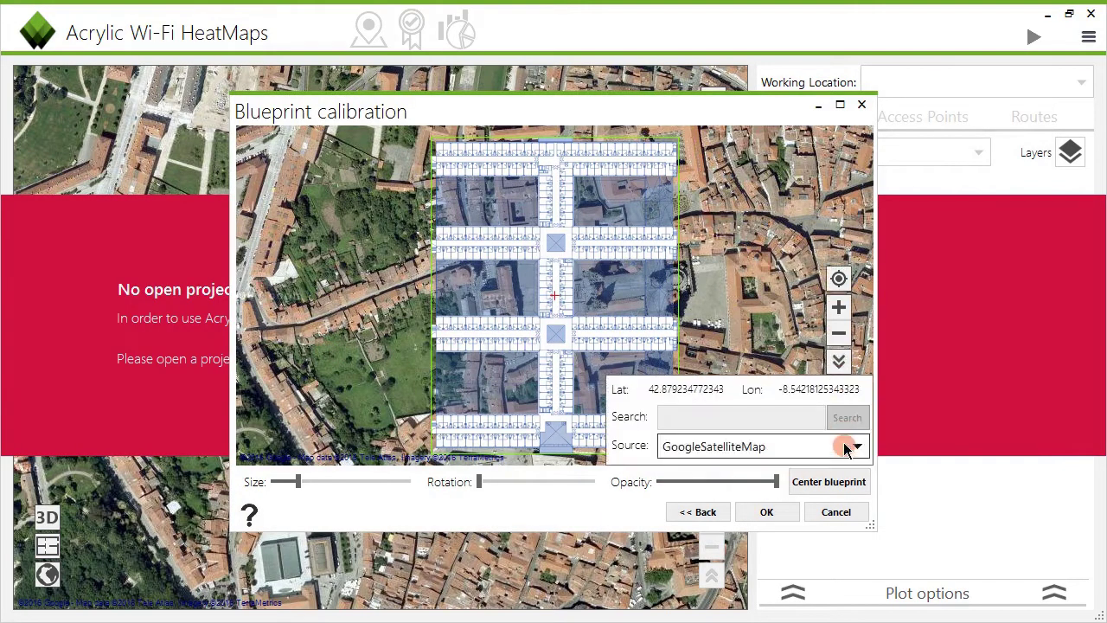
{"action": "type", "text": "aven"}
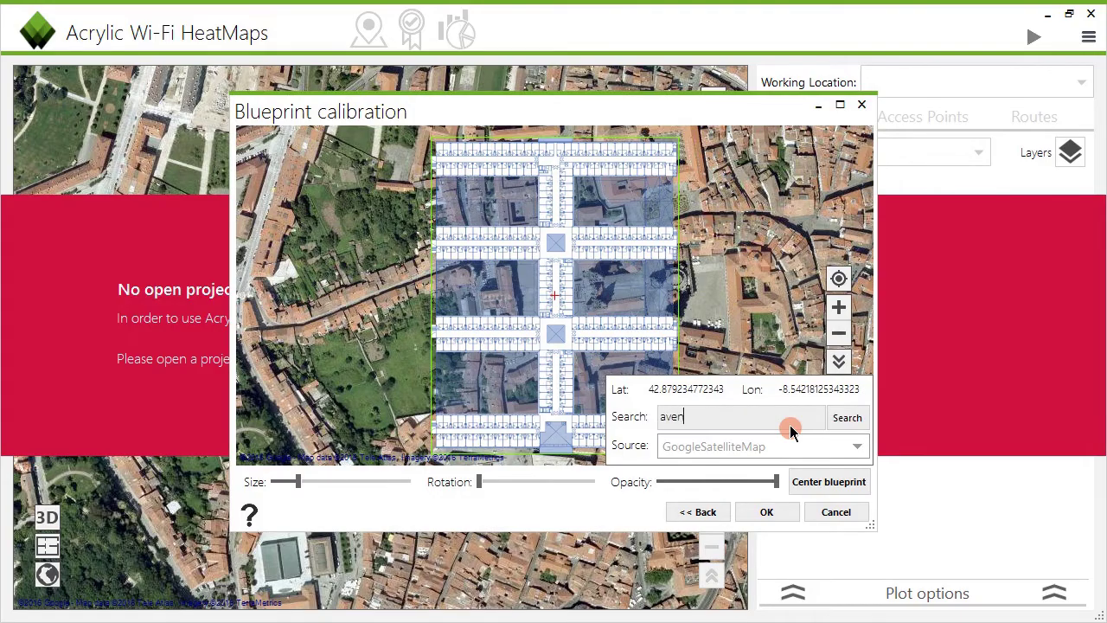
{"action": "type", "text": "ida de aragon, 400 madrid"}
{"action": "key", "text": "Return"}
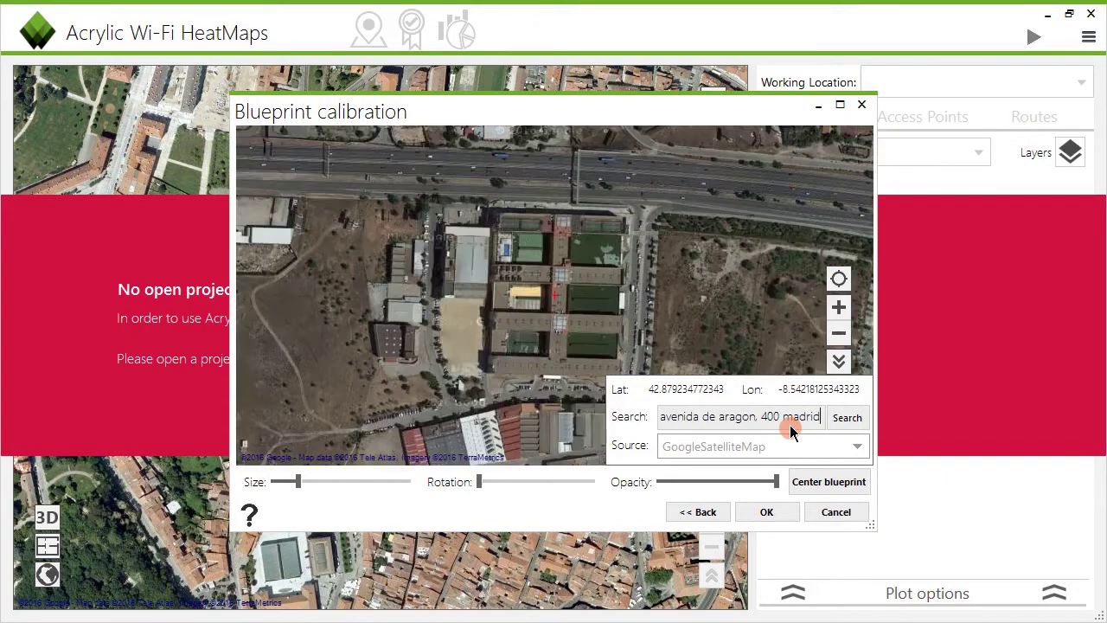
{"action": "left_click", "coordinate": [841, 365]}
Step: Center the floor plan, lower its opacity, and shrink and rotate it to fit the building
{"action": "left_click", "coordinate": [845, 490]}
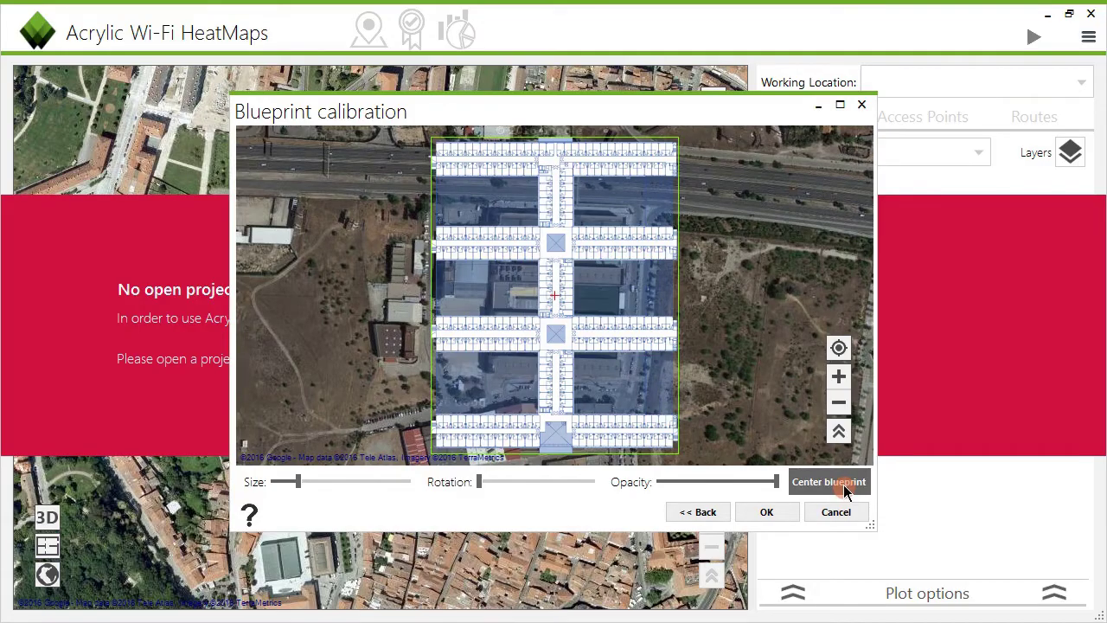
{"action": "left_click_drag", "start_coordinate": [787, 487], "coordinate": [753, 487]}
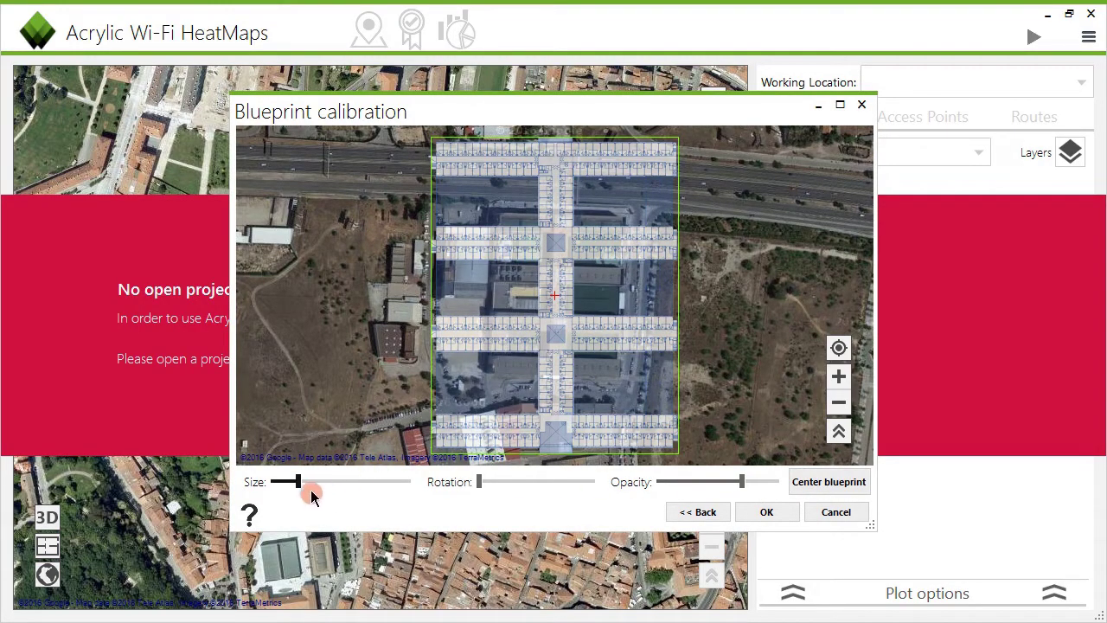
{"action": "left_click_drag", "start_coordinate": [302, 487], "coordinate": [297, 484]}
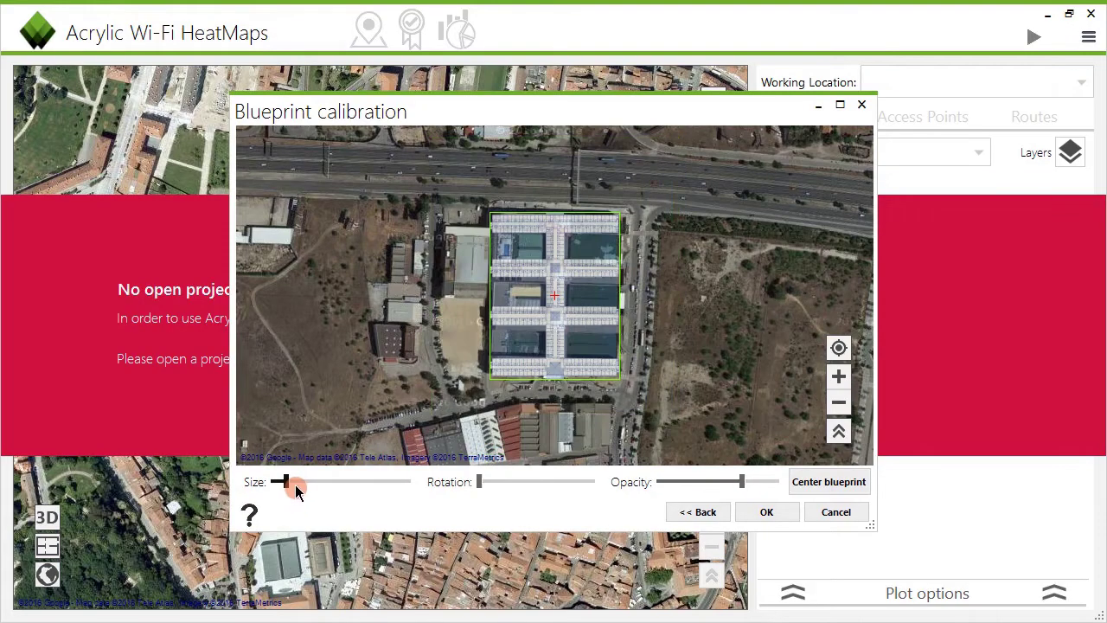
{"action": "left_click_drag", "start_coordinate": [487, 486], "coordinate": [546, 488]}
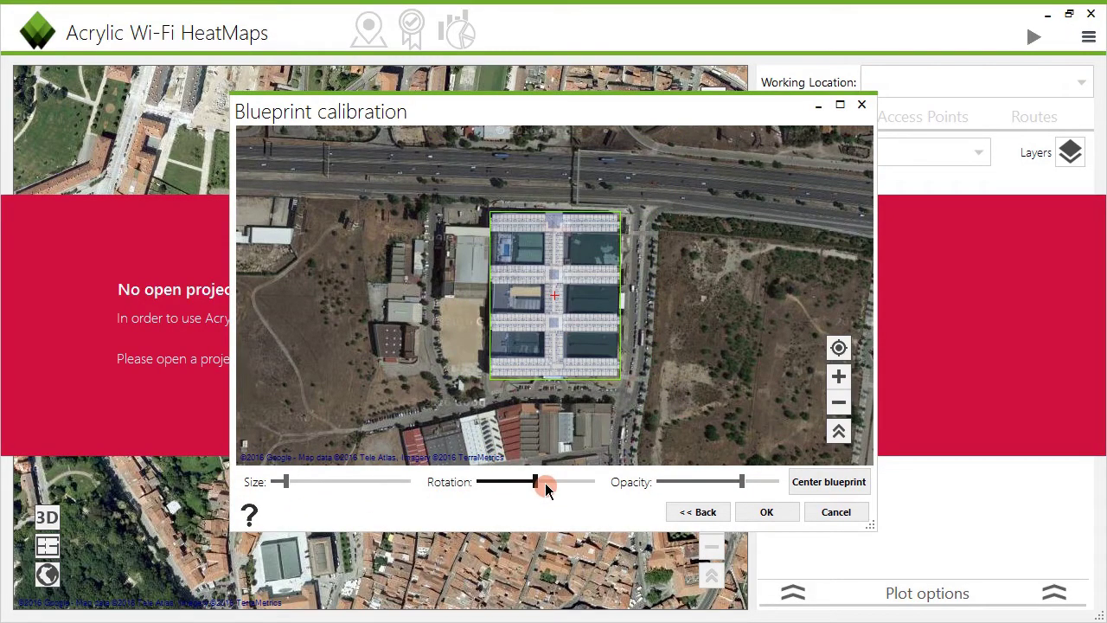
{"action": "left_click", "coordinate": [769, 514]}
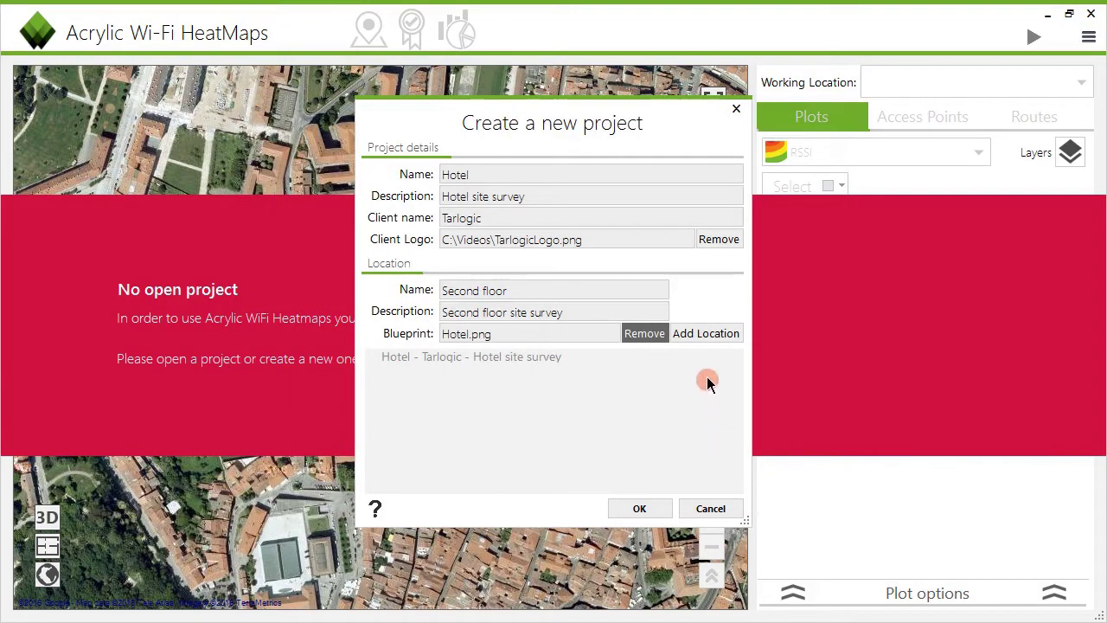
Step: Add Second floor as a location, create the project, zoom to the hotel and start a survey
{"action": "left_click", "coordinate": [719, 342]}
{"action": "left_click", "coordinate": [645, 508]}
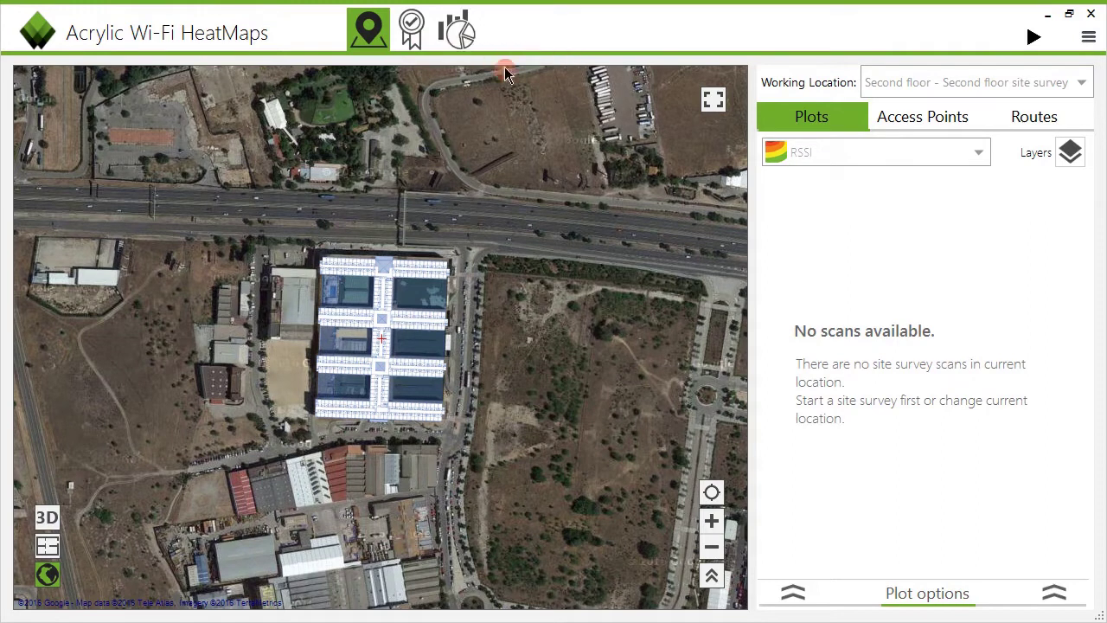
{"action": "left_click", "coordinate": [715, 524]}
{"action": "left_click", "coordinate": [725, 531]}
{"action": "left_click_drag", "start_coordinate": [602, 500], "coordinate": [608, 432]}
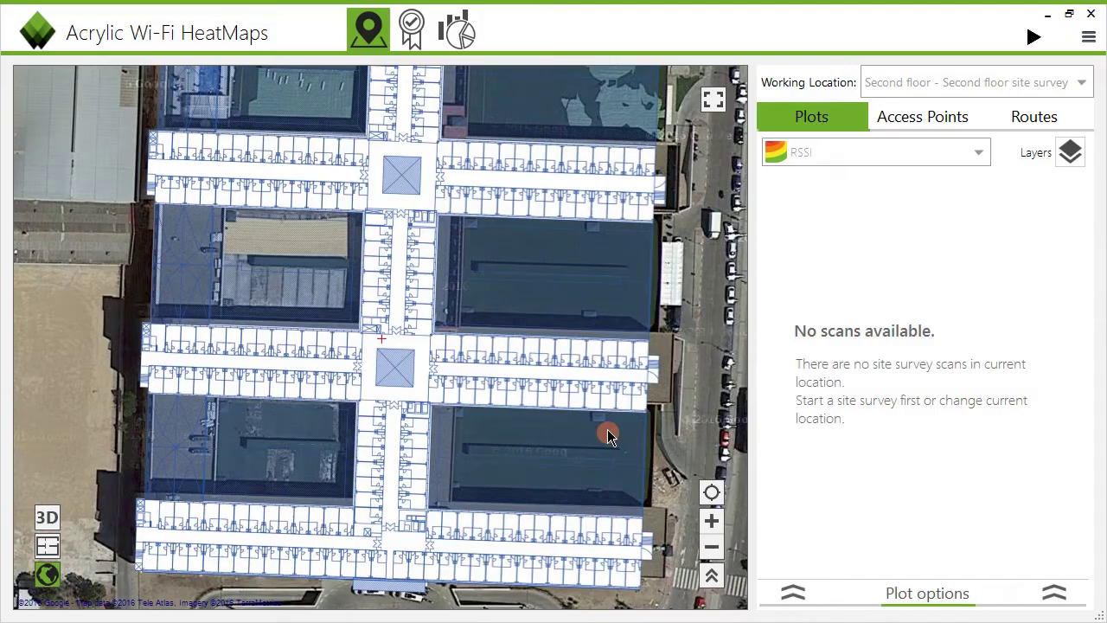
{"action": "left_click", "coordinate": [732, 368]}
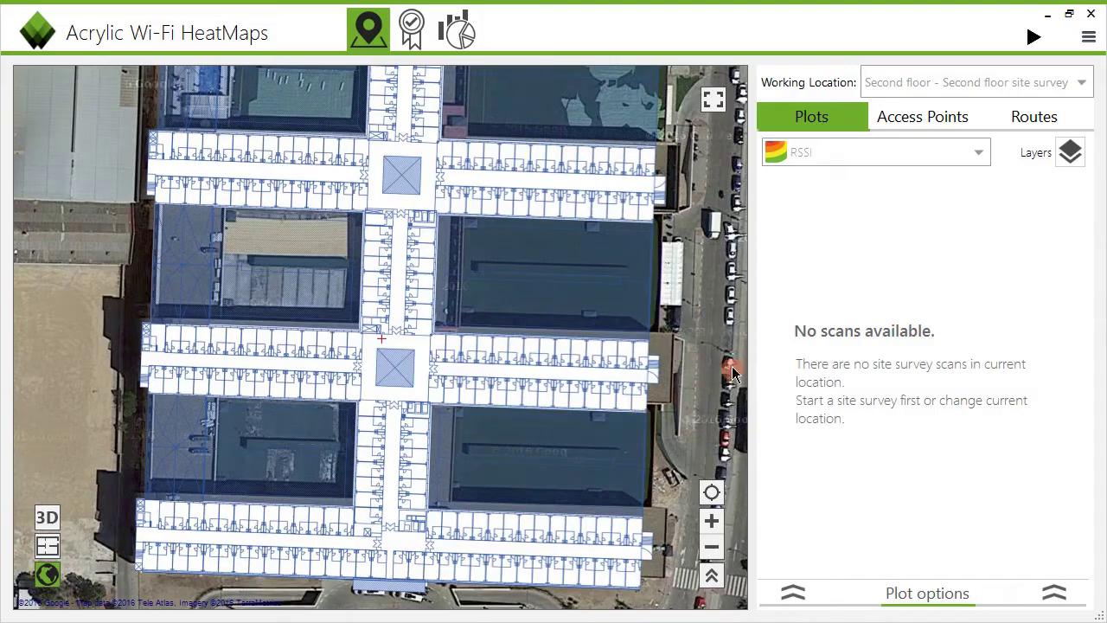
{"action": "left_click", "coordinate": [1035, 37]}
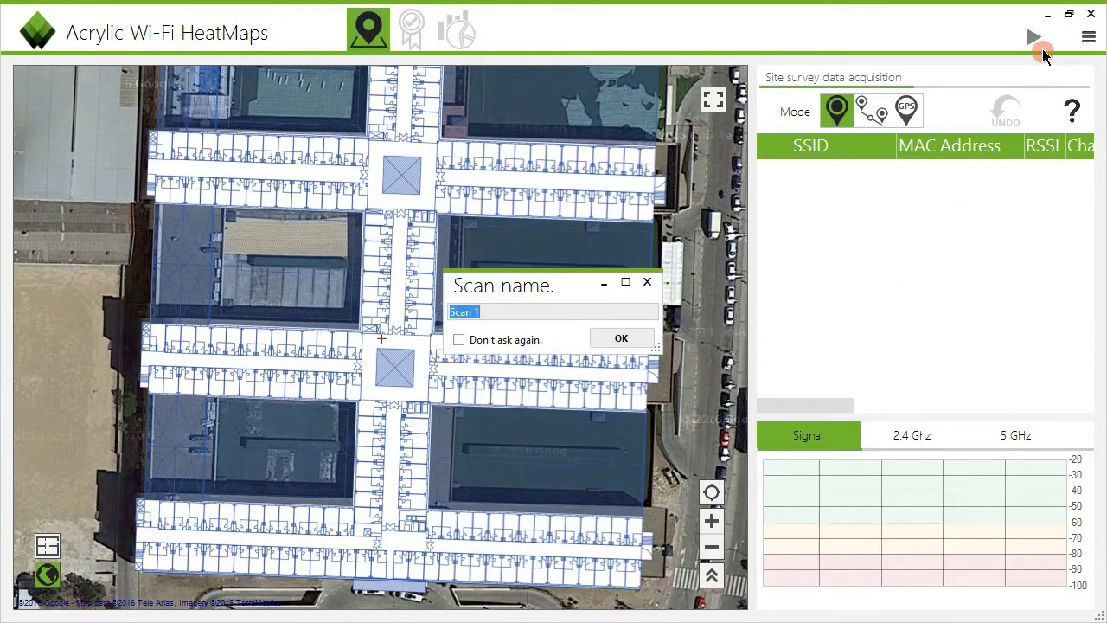
Step: Accept the scan name Scan 1 and start capturing nearby Wi-Fi networks
{"action": "left_click", "coordinate": [603, 316]}
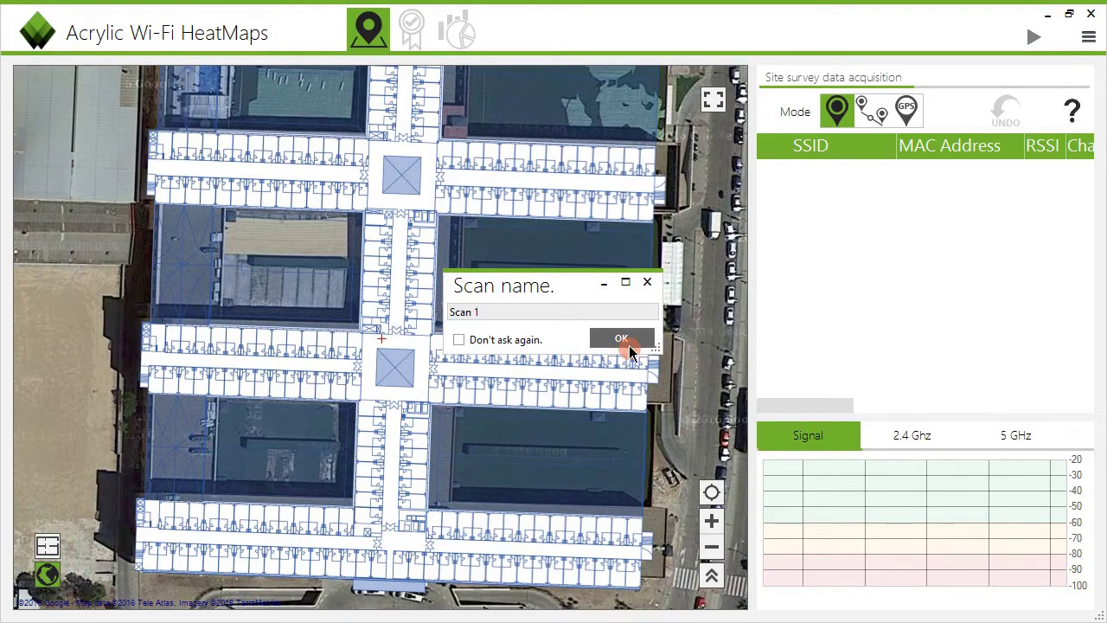
{"action": "left_click", "coordinate": [629, 345]}
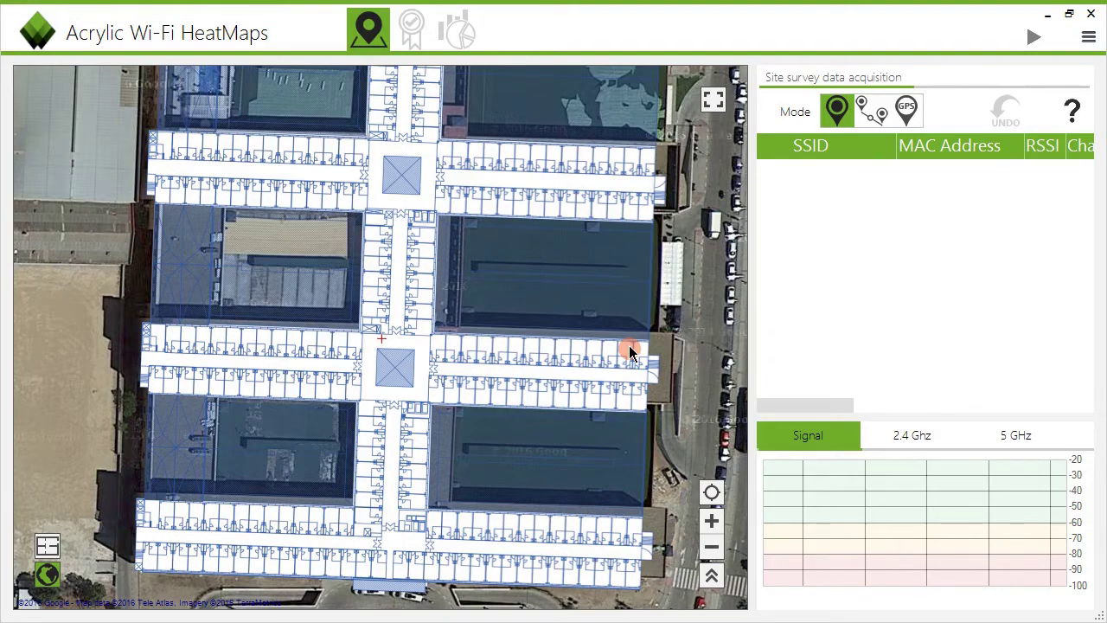
{"action": "left_click", "coordinate": [646, 564]}
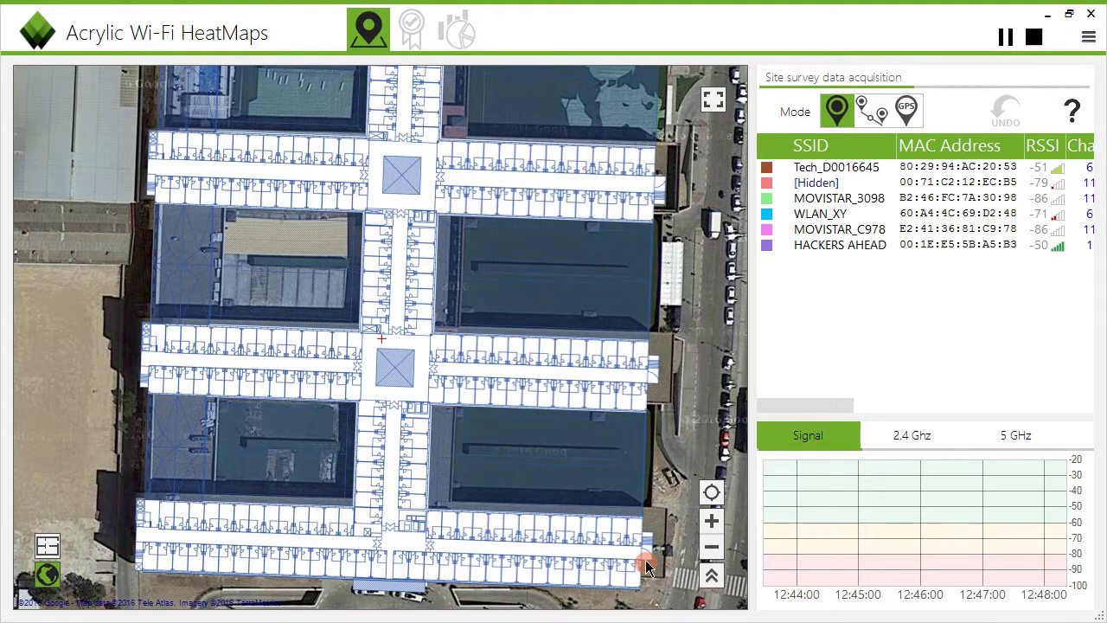
Step: Record continuous survey points along the bottom corridor right to left, then select Tech_D0016645
{"action": "left_click", "coordinate": [645, 559]}
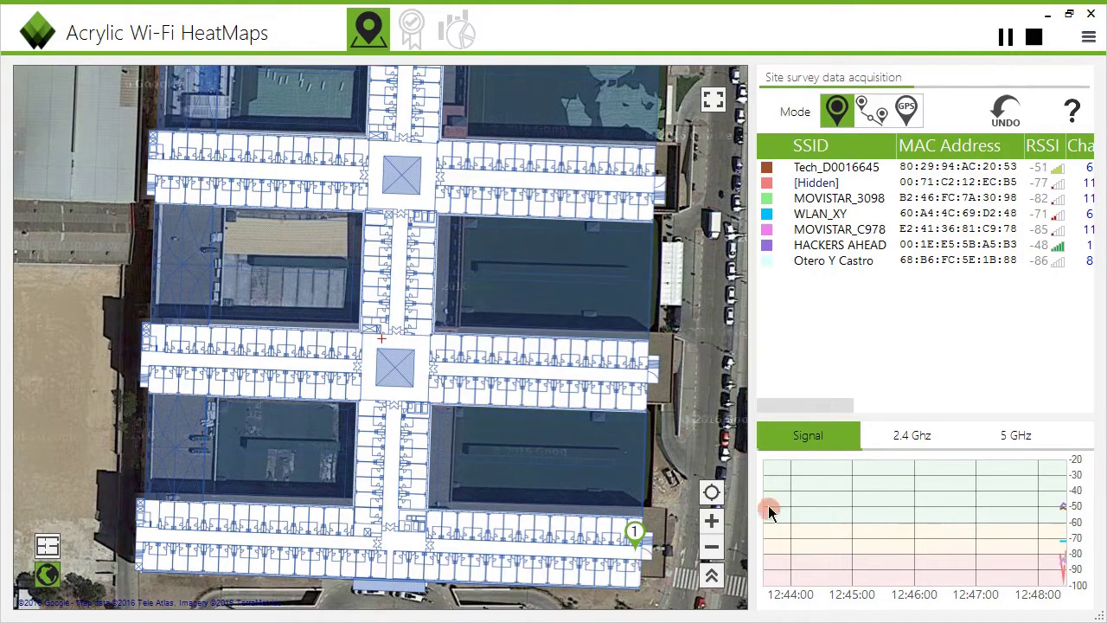
{"action": "left_click", "coordinate": [894, 116]}
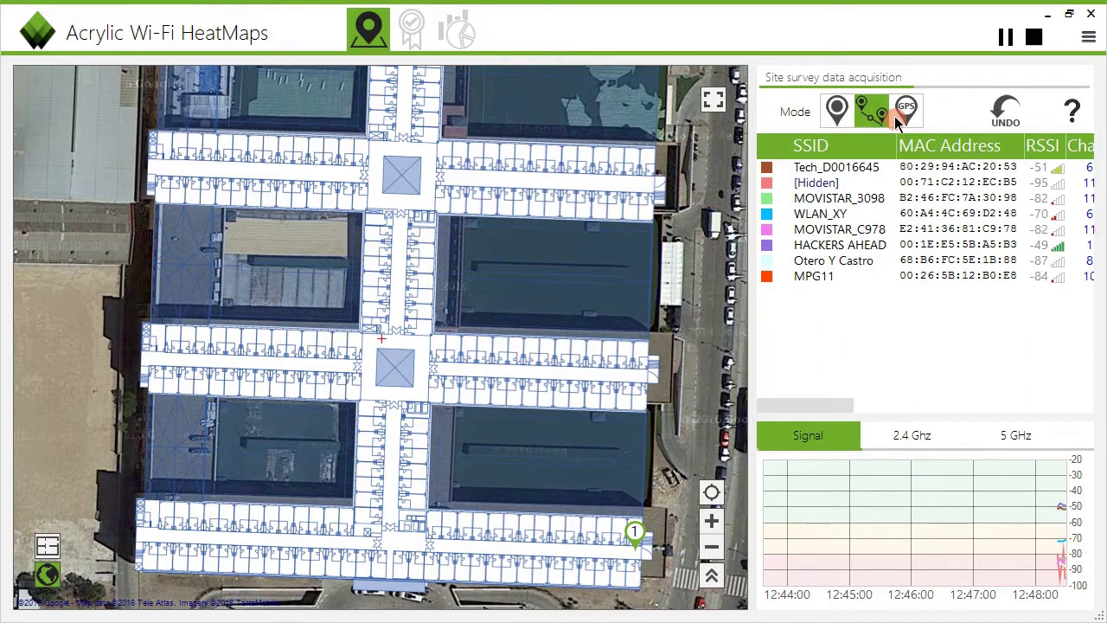
{"action": "left_click", "coordinate": [617, 562]}
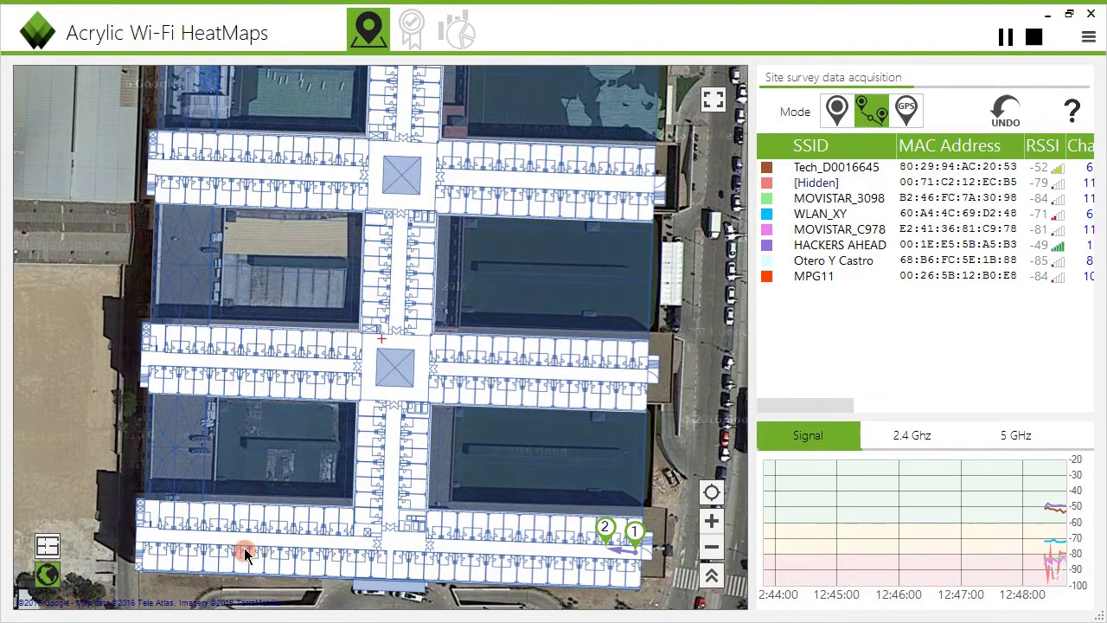
{"action": "left_click", "coordinate": [160, 545]}
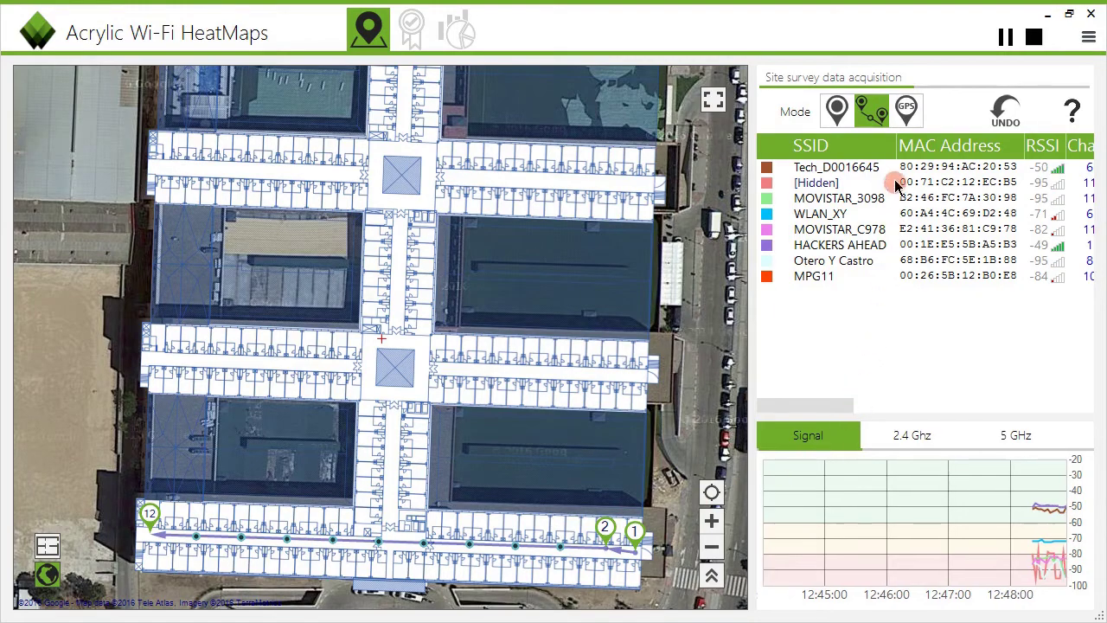
{"action": "left_click", "coordinate": [844, 174]}
Step: Inspect the channel 8 and 10 networks and the 2.4 GHz chart, then stop the survey
{"action": "left_click_drag", "start_coordinate": [832, 405], "coordinate": [914, 401]}
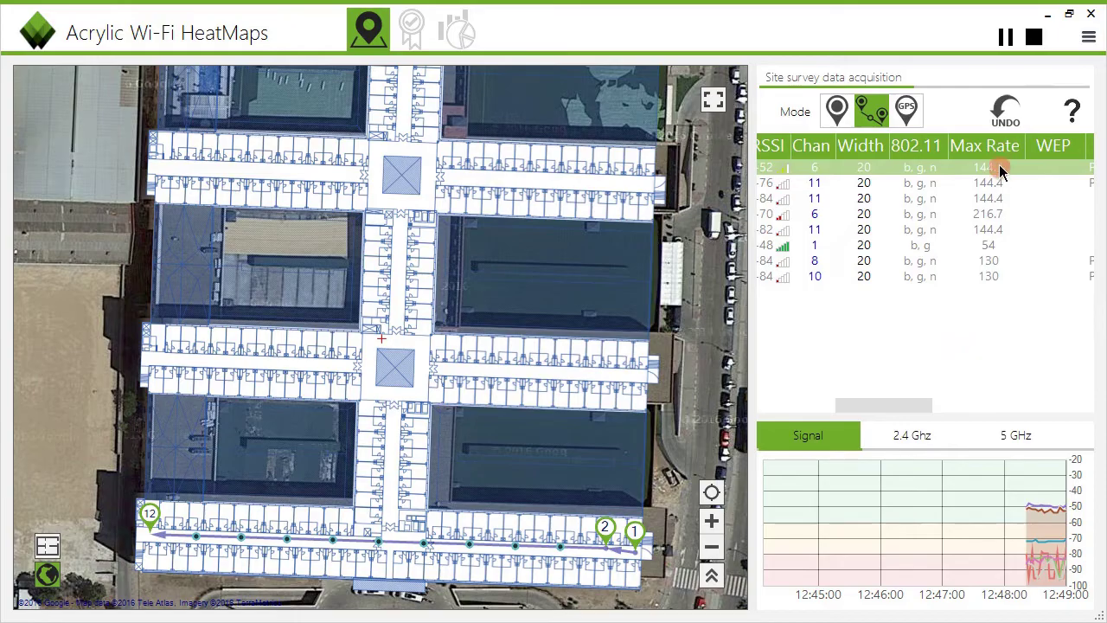
{"action": "left_click", "coordinate": [1000, 258]}
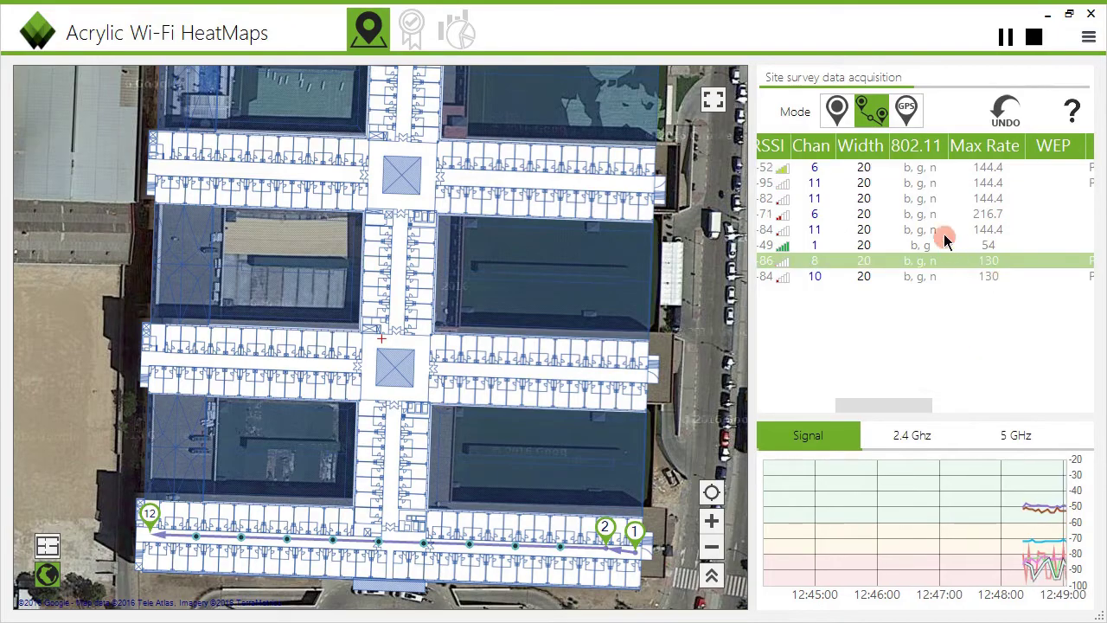
{"action": "left_click", "coordinate": [936, 280]}
{"action": "left_click_drag", "start_coordinate": [933, 404], "coordinate": [848, 407]}
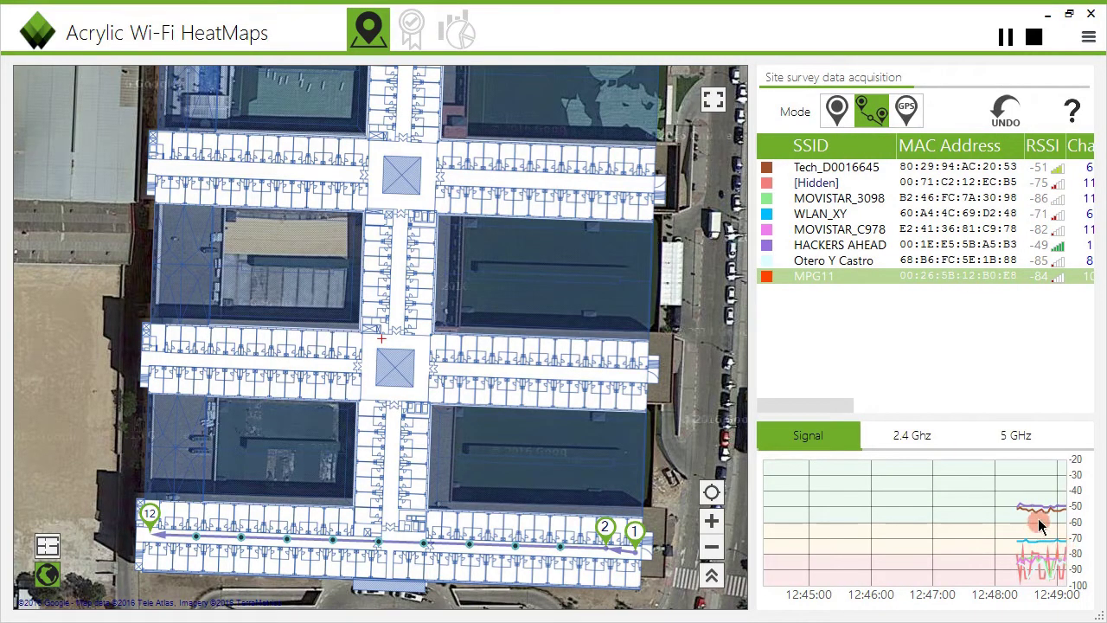
{"action": "left_click", "coordinate": [934, 451]}
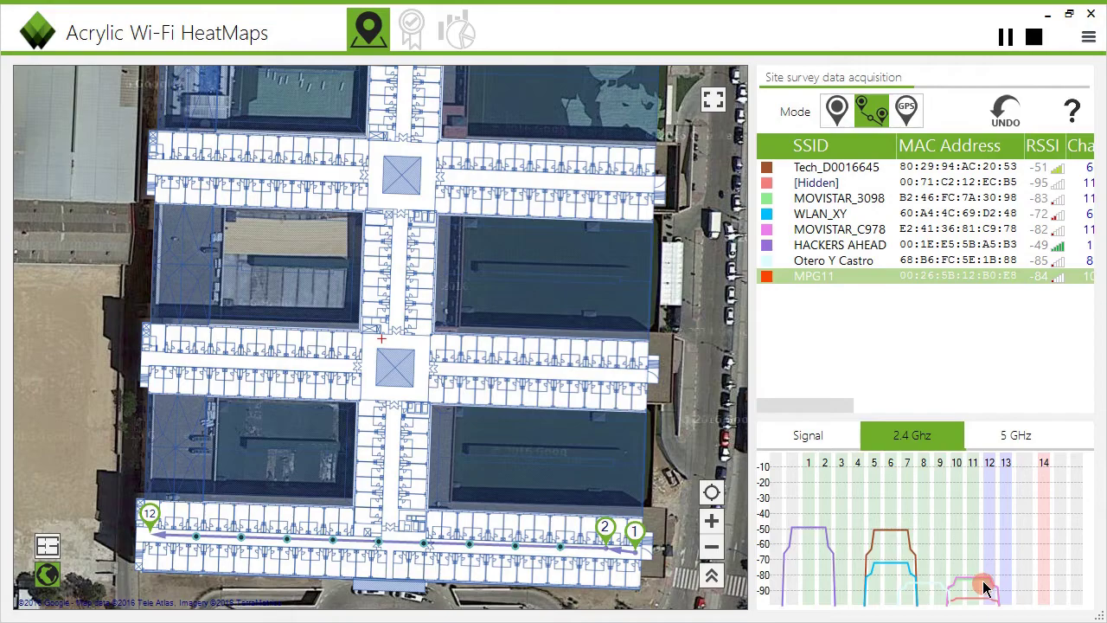
{"action": "left_click", "coordinate": [1034, 38]}
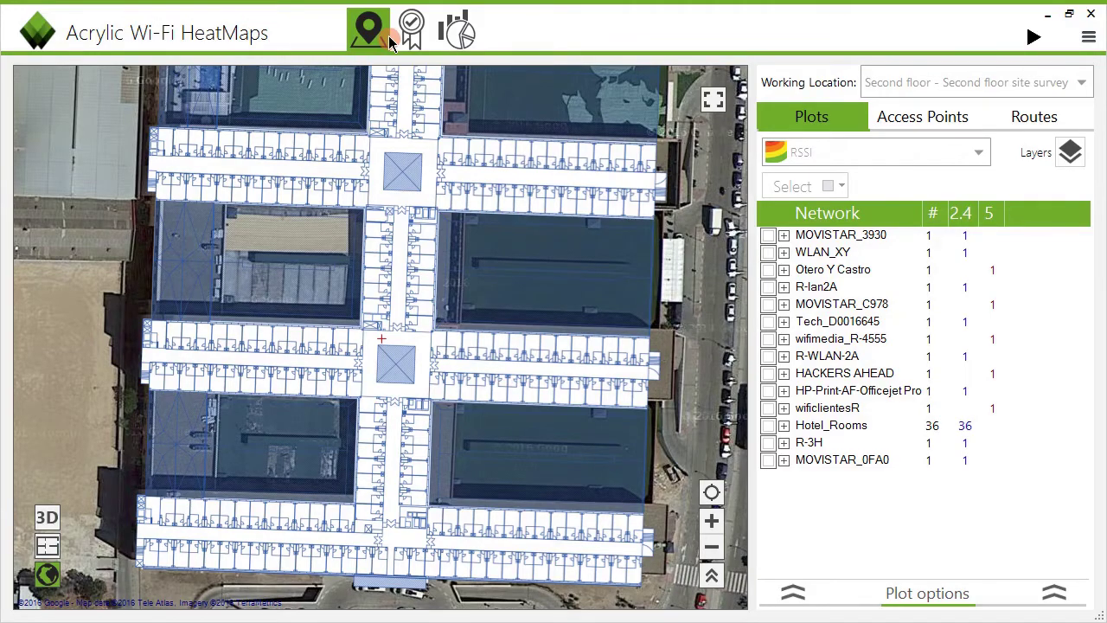
Step: Plot an RSSI heatmap for the Hotel_Rooms network and pan across the floor
{"action": "left_click", "coordinate": [851, 164]}
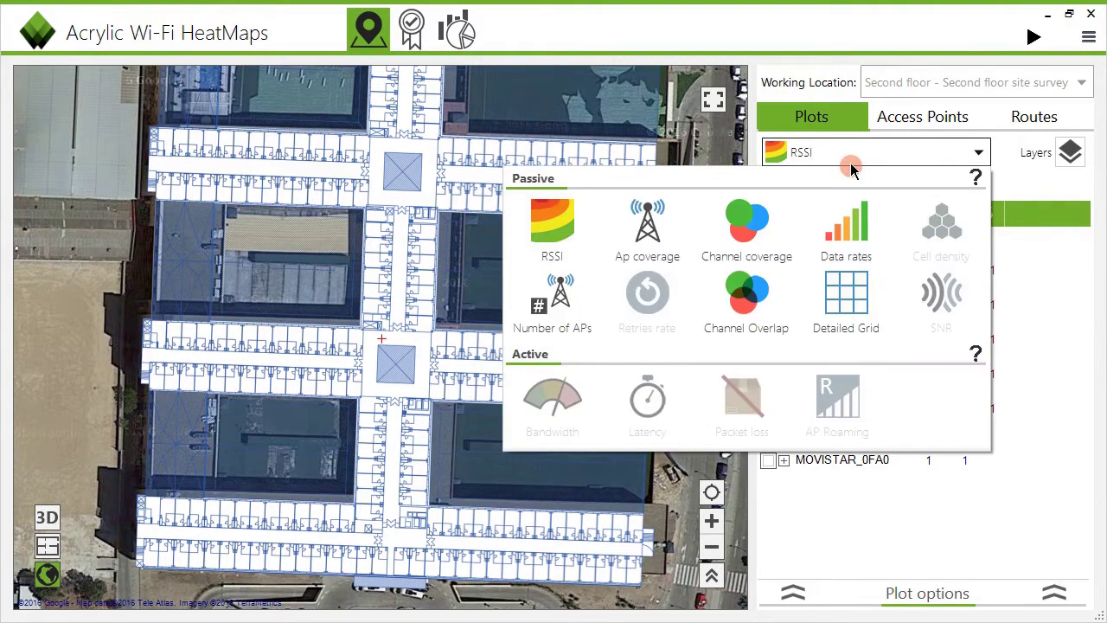
{"action": "left_click", "coordinate": [568, 235]}
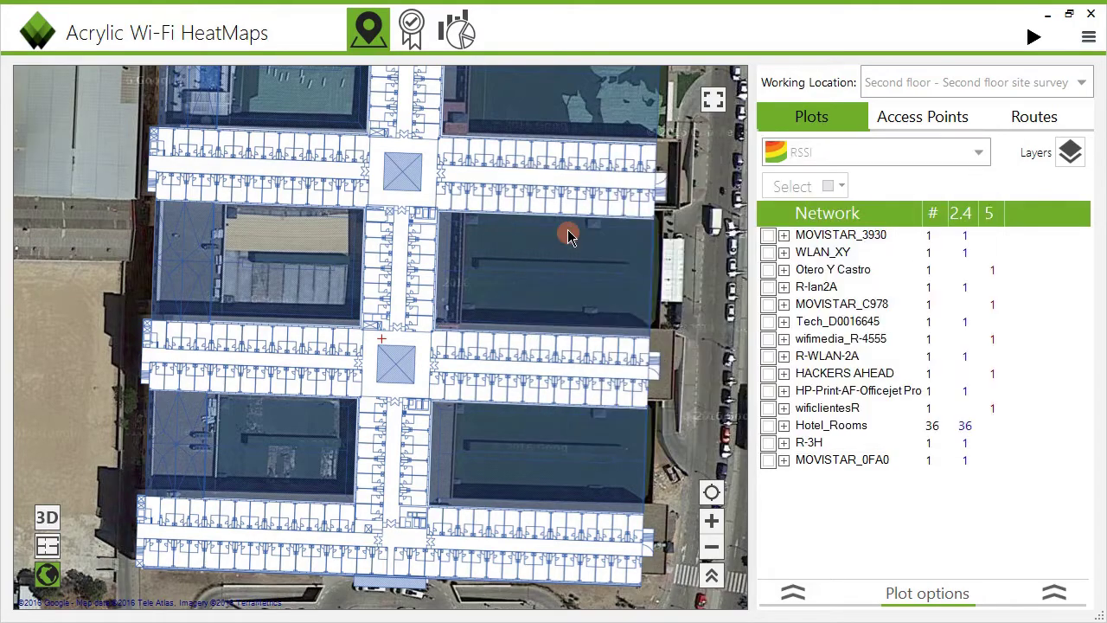
{"action": "left_click", "coordinate": [782, 436]}
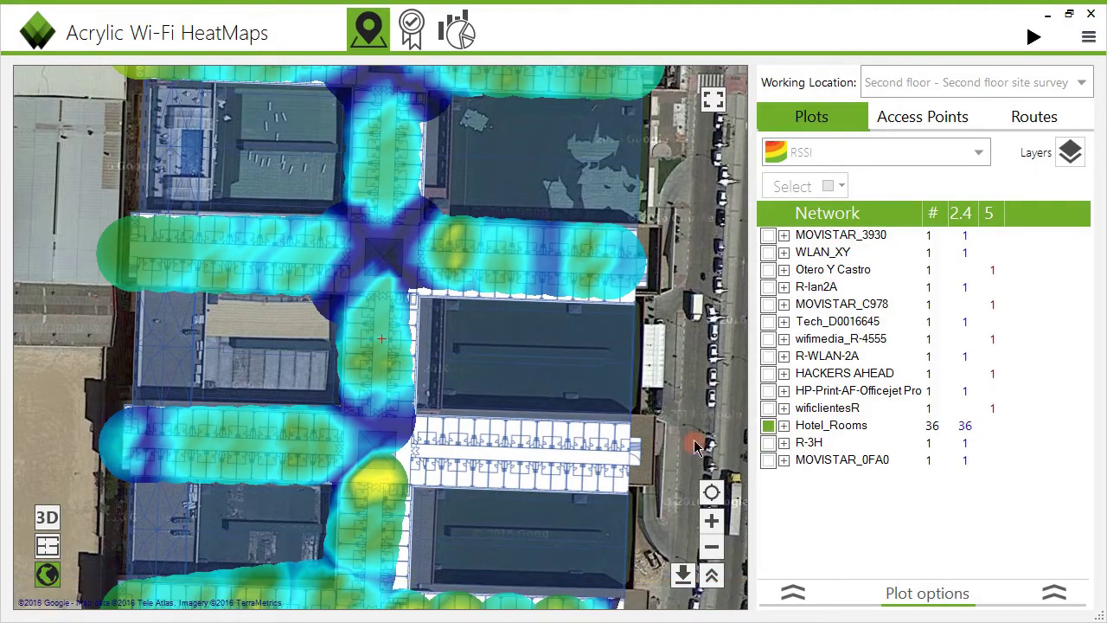
{"action": "left_click_drag", "start_coordinate": [642, 446], "coordinate": [641, 340]}
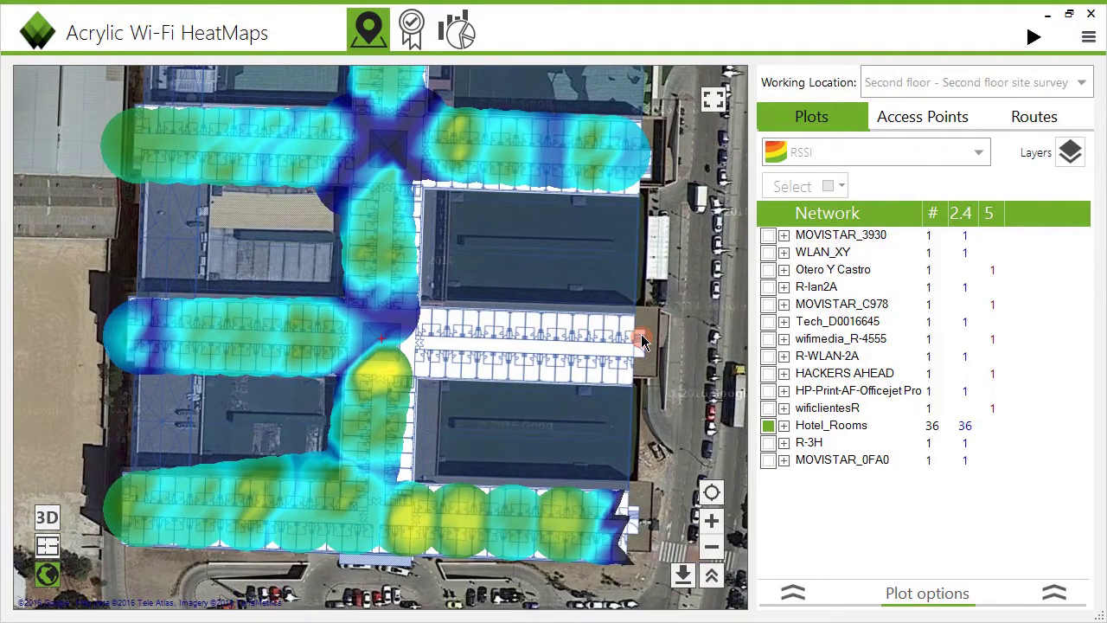
Step: In Plot options, widen the red strong-signal band and set the minimum RSSI to -65 dBm
{"action": "left_click", "coordinate": [1052, 594]}
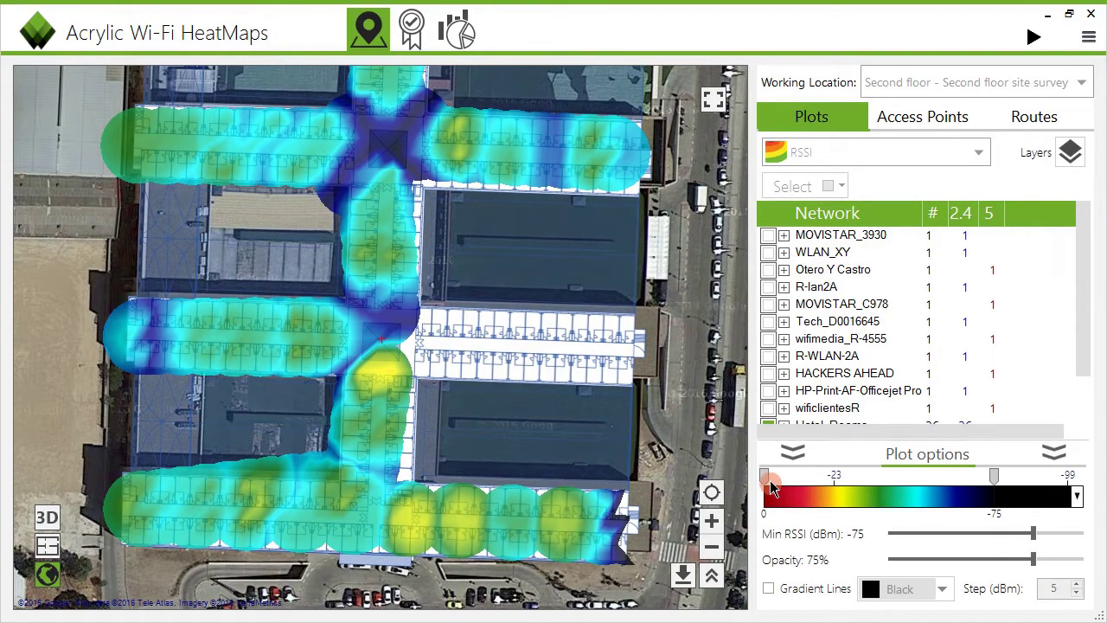
{"action": "left_click_drag", "start_coordinate": [766, 478], "coordinate": [841, 488]}
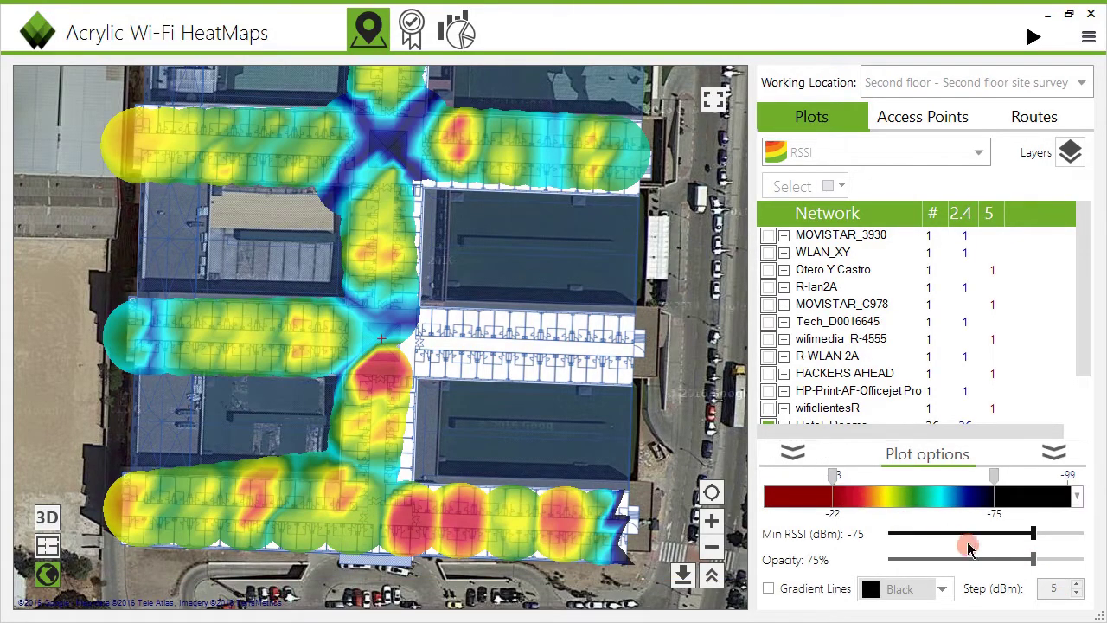
{"action": "left_click", "coordinate": [1042, 545]}
{"action": "left_click_drag", "start_coordinate": [1043, 545], "coordinate": [1017, 568]}
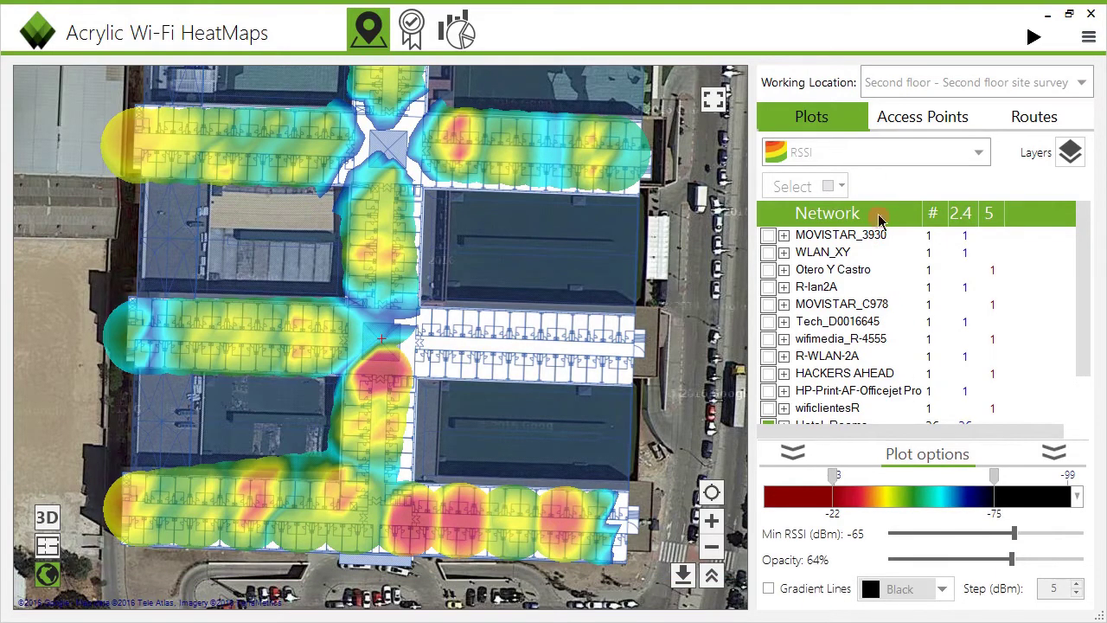
{"action": "left_click", "coordinate": [870, 156]}
Step: Plot channel coverage for the Hotel_Rooms access points and show the channel colour legend
{"action": "left_click", "coordinate": [760, 232]}
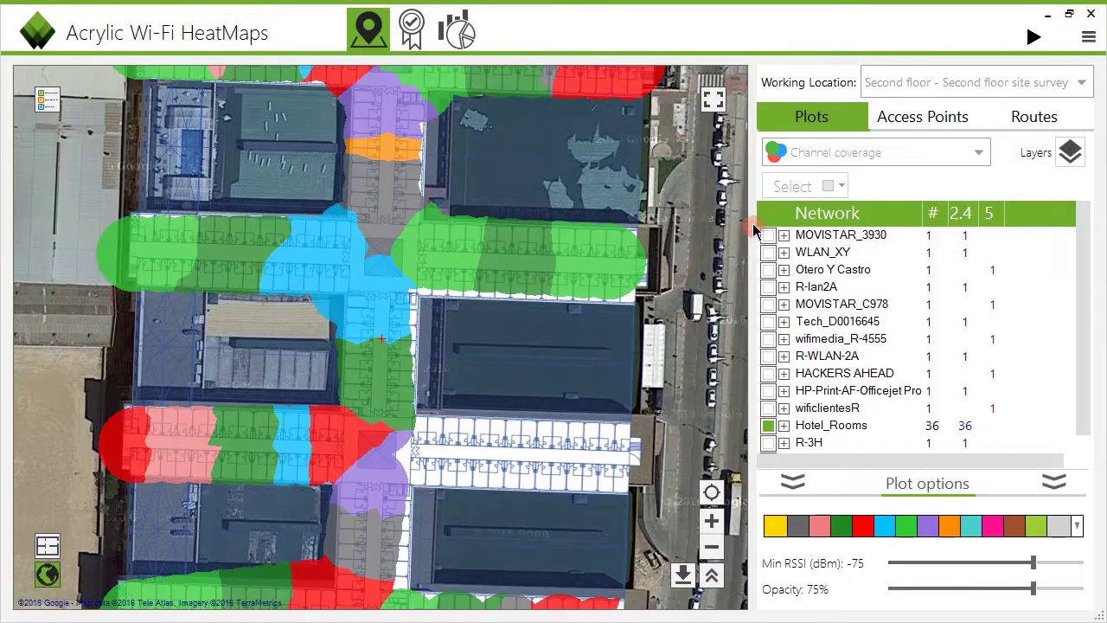
{"action": "left_click", "coordinate": [941, 121]}
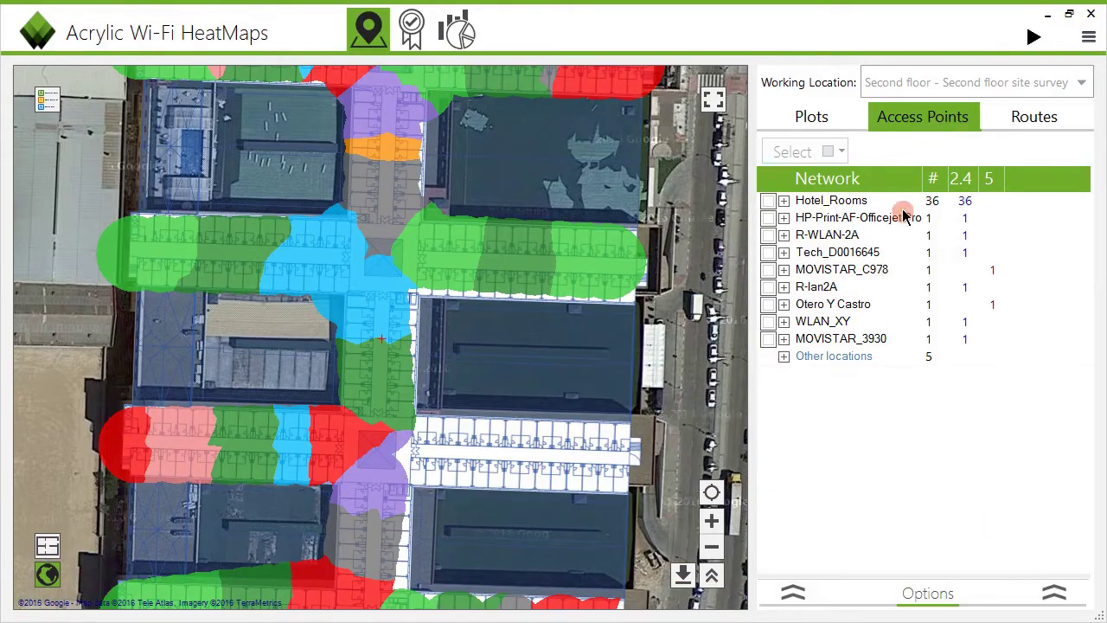
{"action": "left_click", "coordinate": [854, 211]}
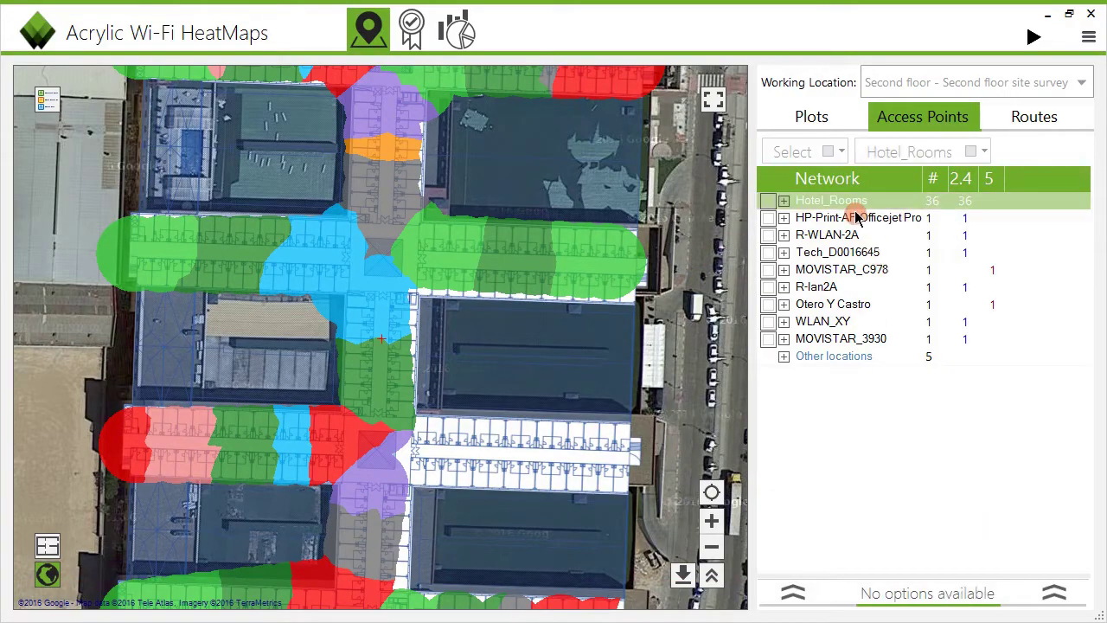
{"action": "left_click", "coordinate": [768, 201]}
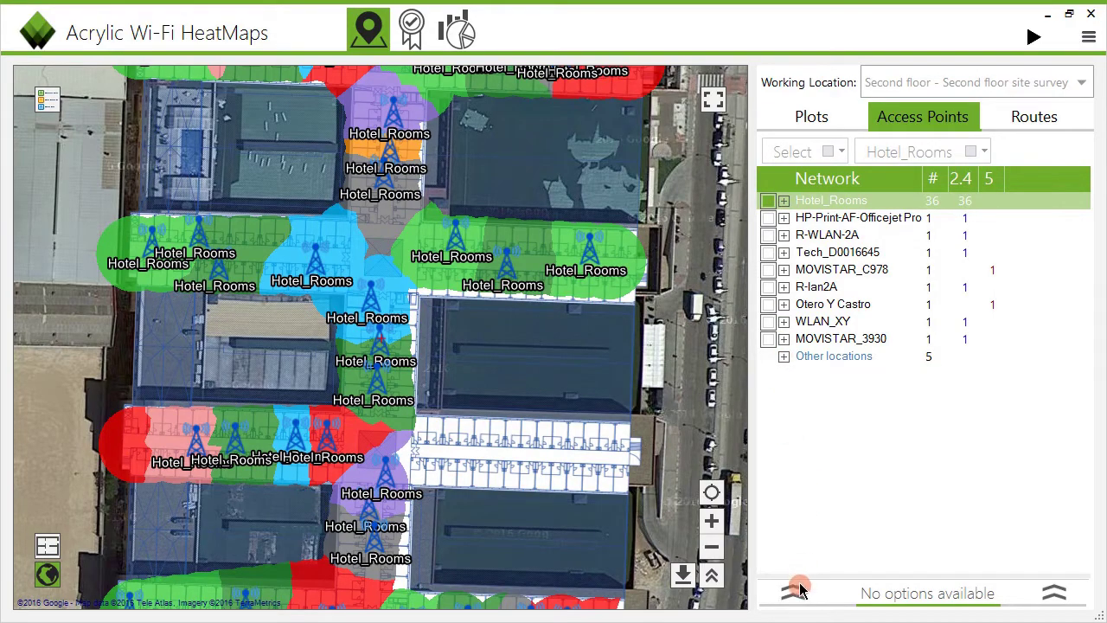
{"action": "left_click", "coordinate": [60, 104]}
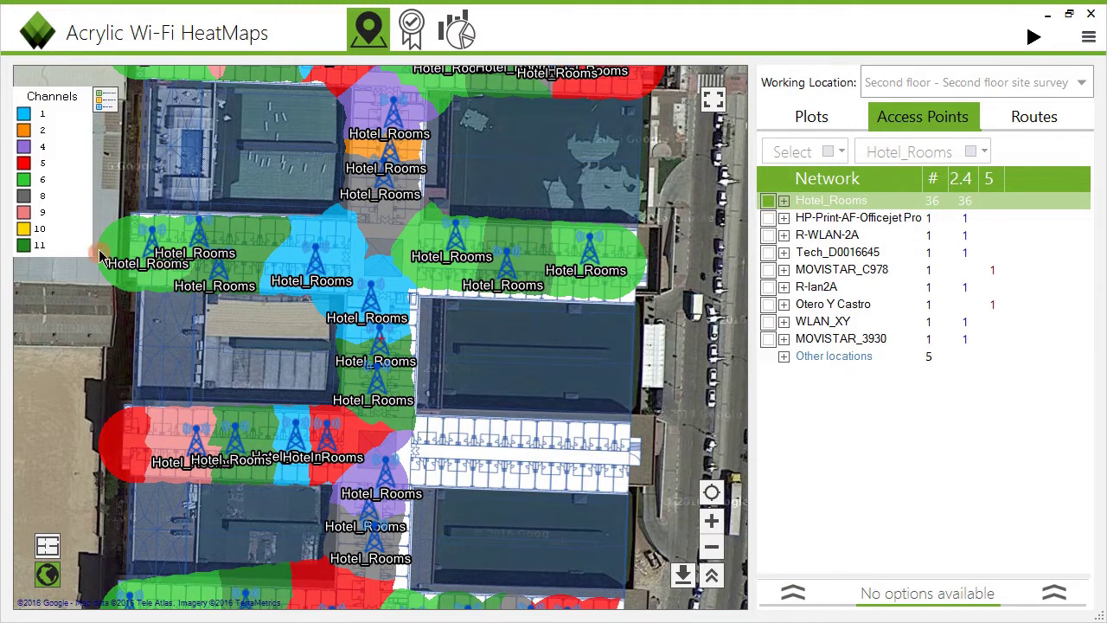
Step: Switch the heatmap to AP coverage with its access point legend, then go to Reports
{"action": "left_click", "coordinate": [114, 111]}
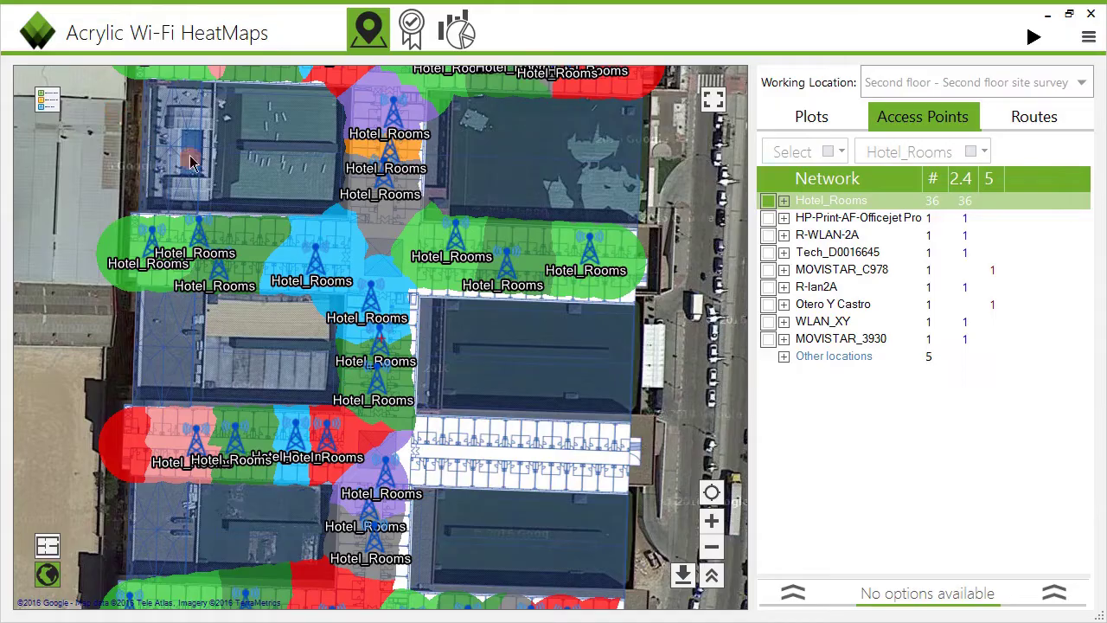
{"action": "left_click", "coordinate": [809, 117]}
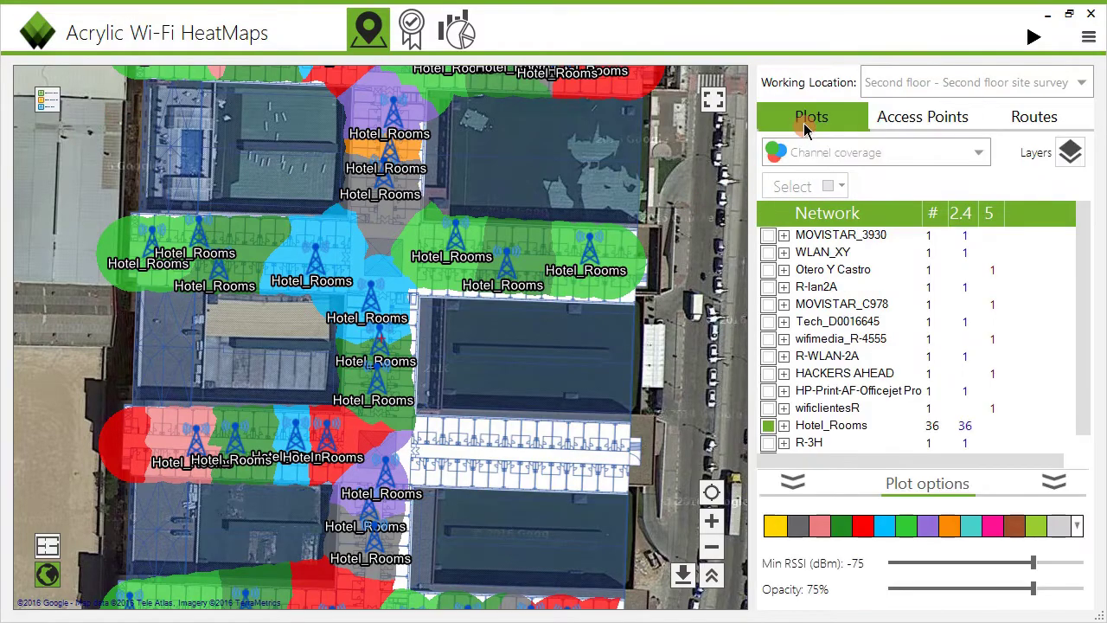
{"action": "left_click", "coordinate": [808, 159]}
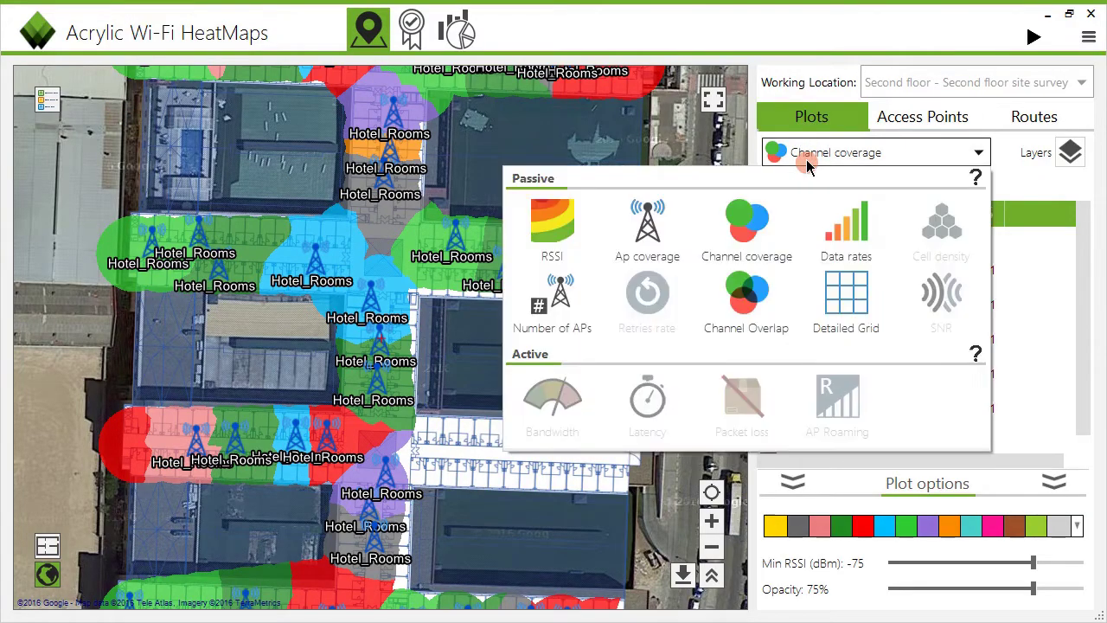
{"action": "left_click", "coordinate": [652, 245]}
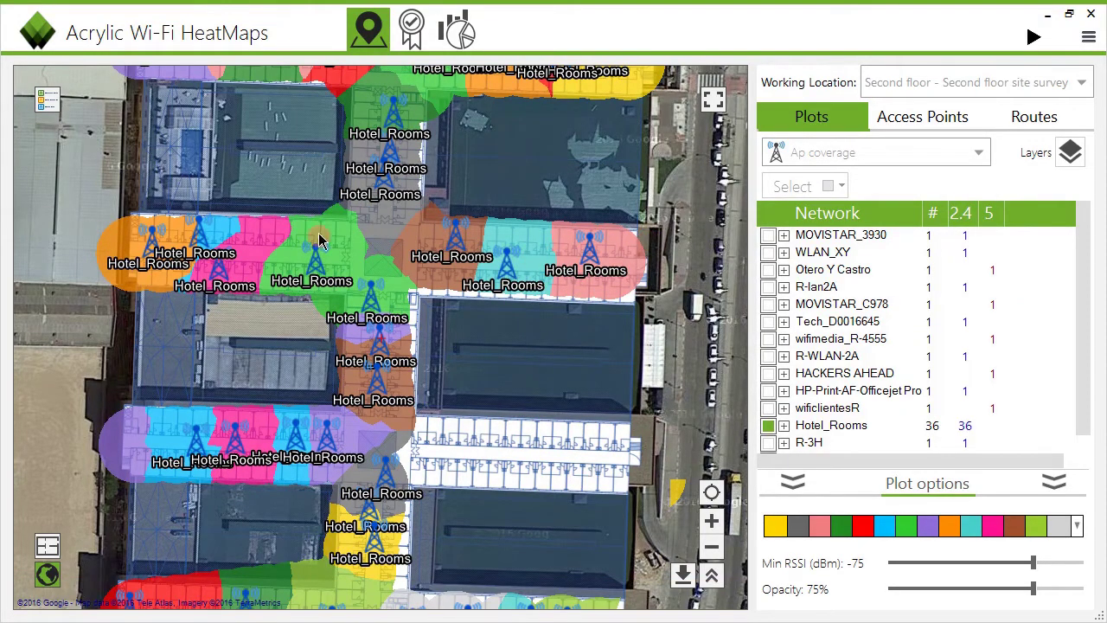
{"action": "left_click", "coordinate": [47, 99]}
{"action": "left_click_drag", "start_coordinate": [342, 252], "coordinate": [585, 198]}
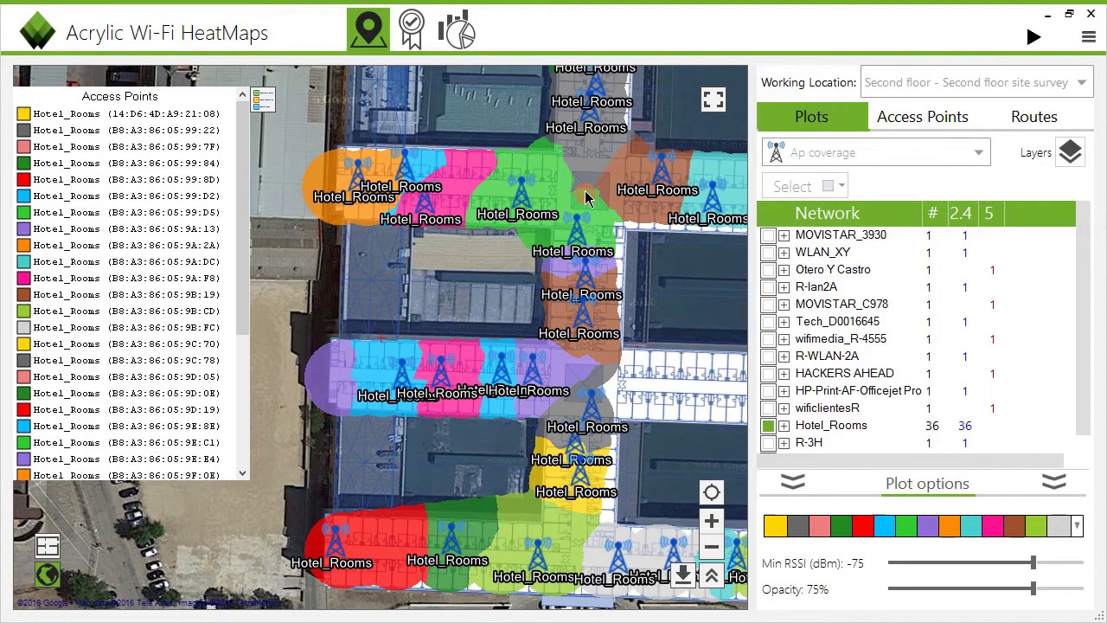
{"action": "left_click", "coordinate": [471, 33]}
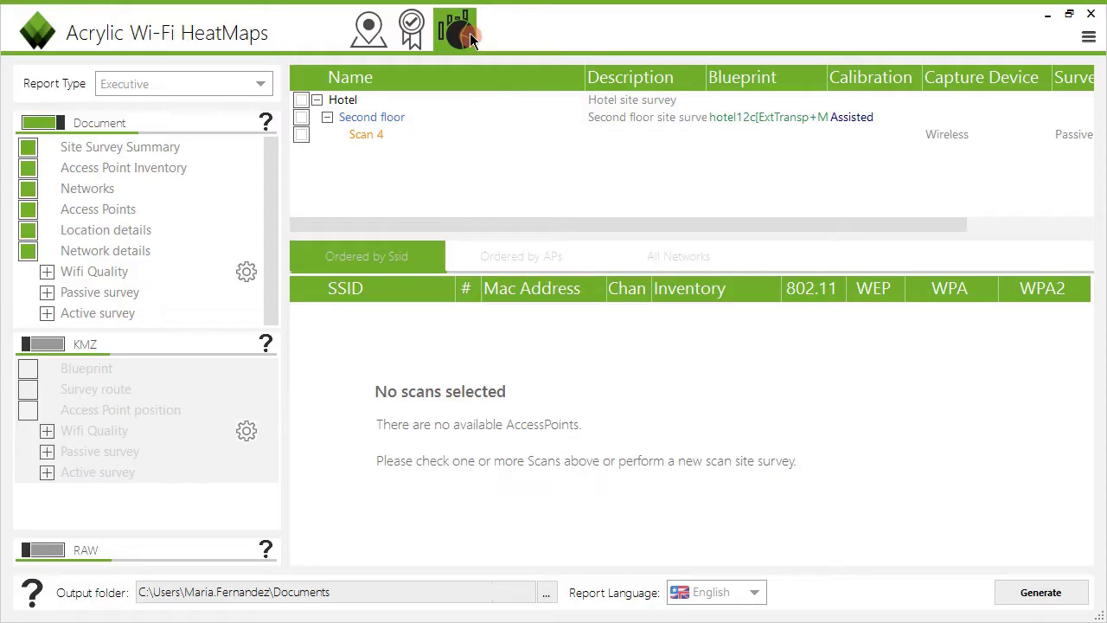
Step: Select the Hotel site-survey scan and the Hotel_Rooms network for the report
{"action": "left_click", "coordinate": [304, 138]}
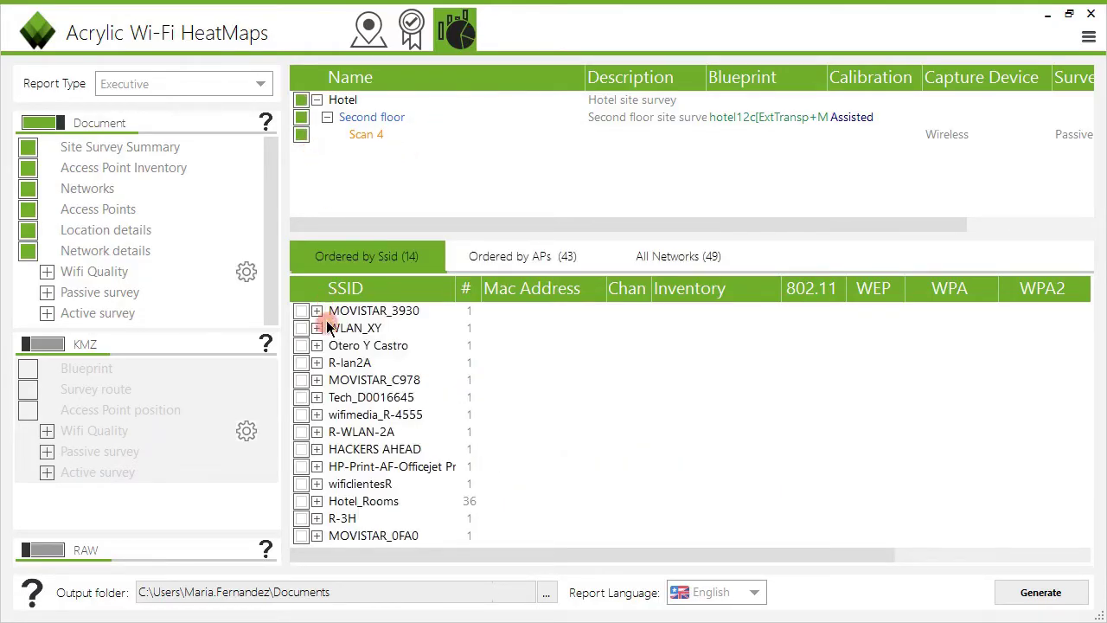
{"action": "left_click", "coordinate": [303, 502]}
{"action": "left_click", "coordinate": [317, 502]}
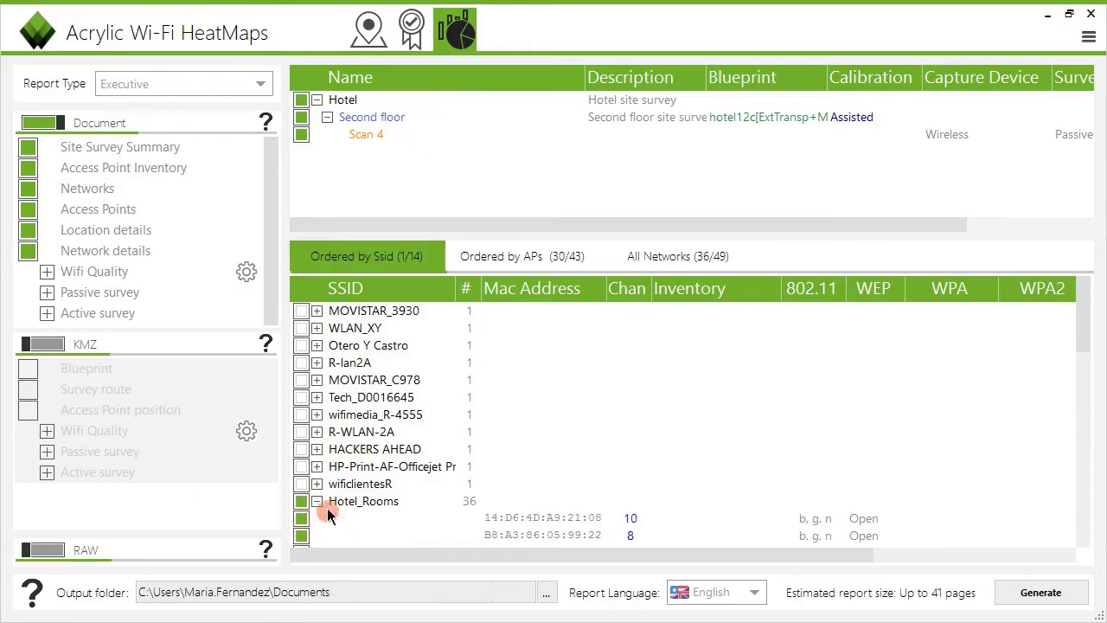
{"action": "scroll", "coordinate": [376, 489], "scroll_direction": "down", "scroll_amount": 3}
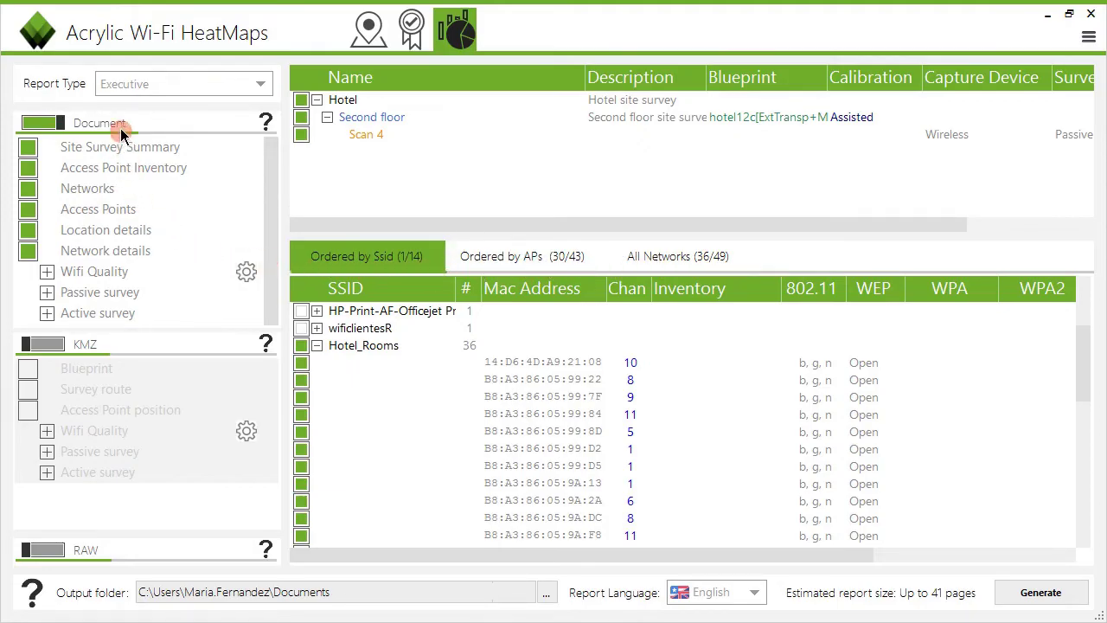
Step: Inspect the contents of the Wifi Quality and Passive survey report sections
{"action": "left_click", "coordinate": [48, 273]}
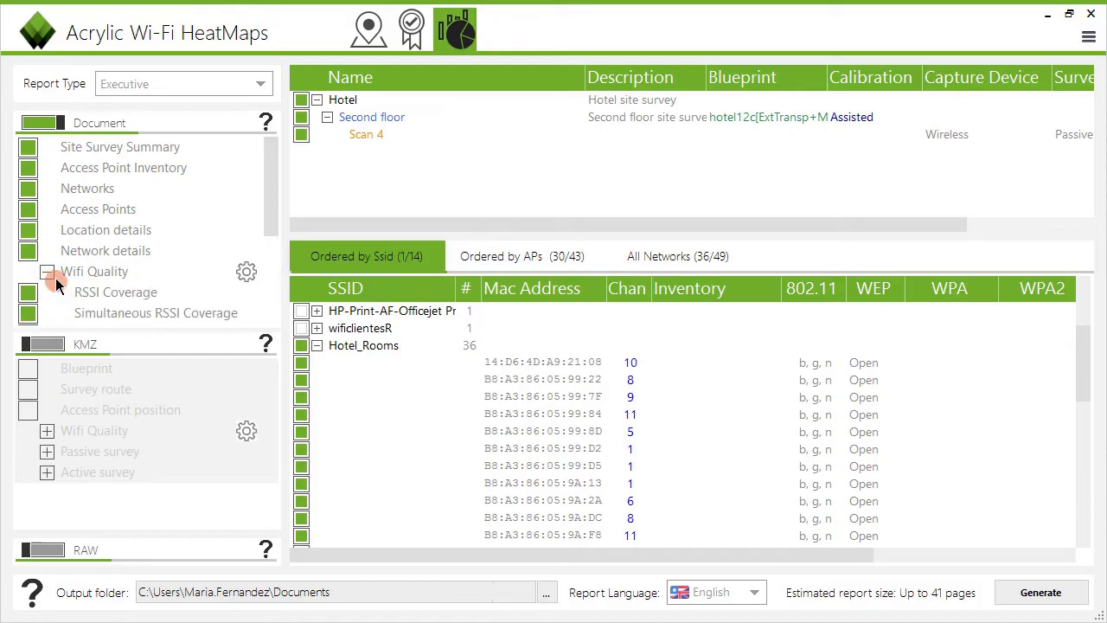
{"action": "left_click", "coordinate": [50, 275]}
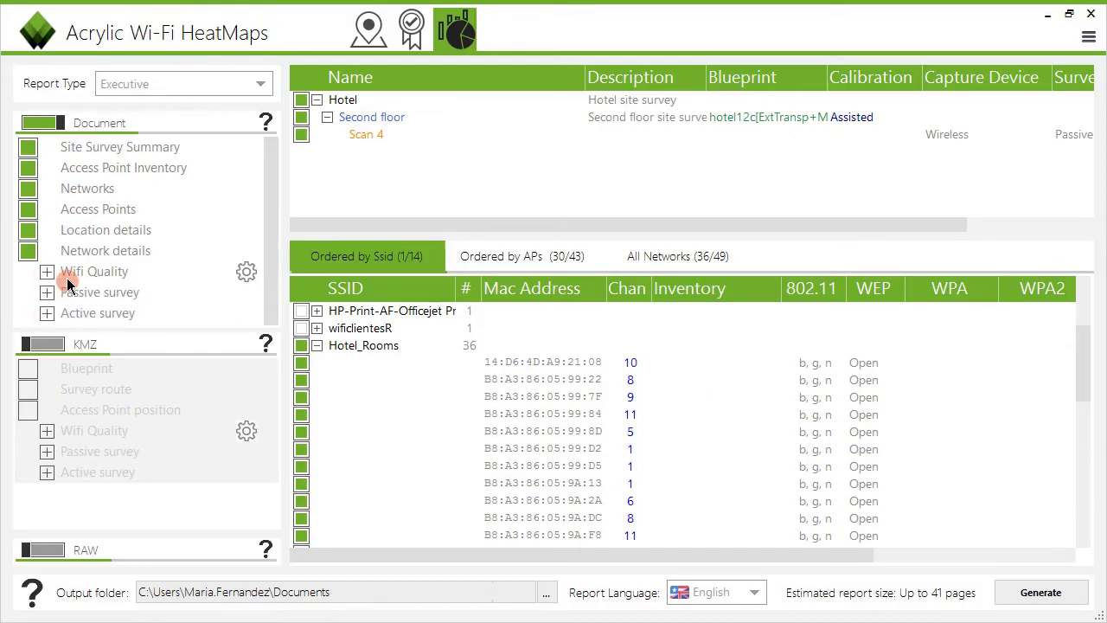
{"action": "left_click", "coordinate": [49, 293]}
{"action": "scroll", "coordinate": [69, 299], "scroll_direction": "down", "scroll_amount": 2}
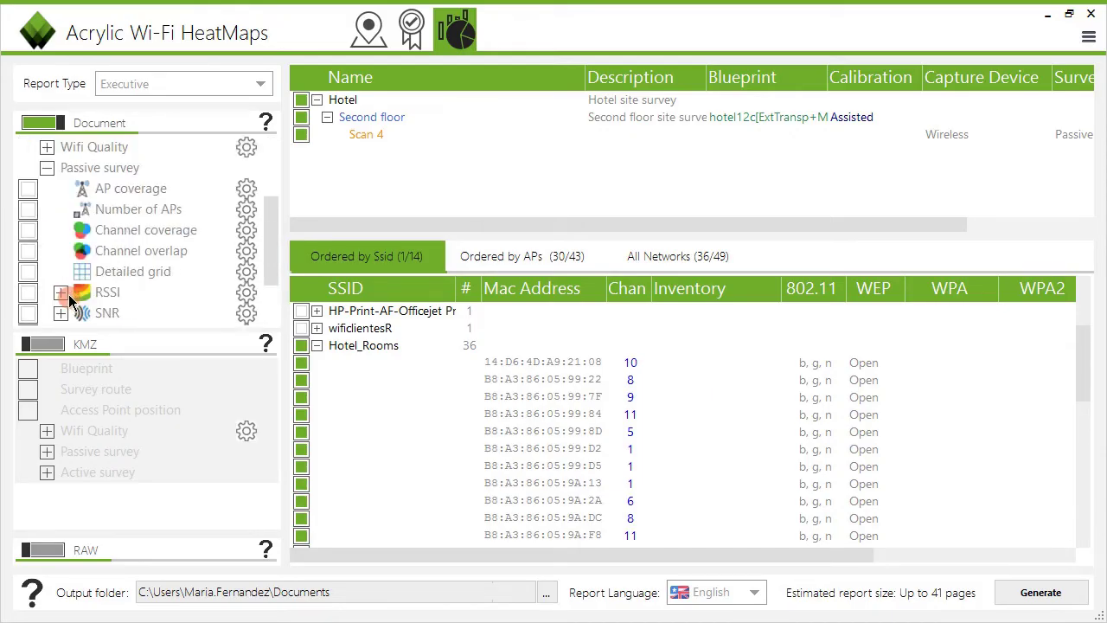
{"action": "left_click", "coordinate": [61, 184]}
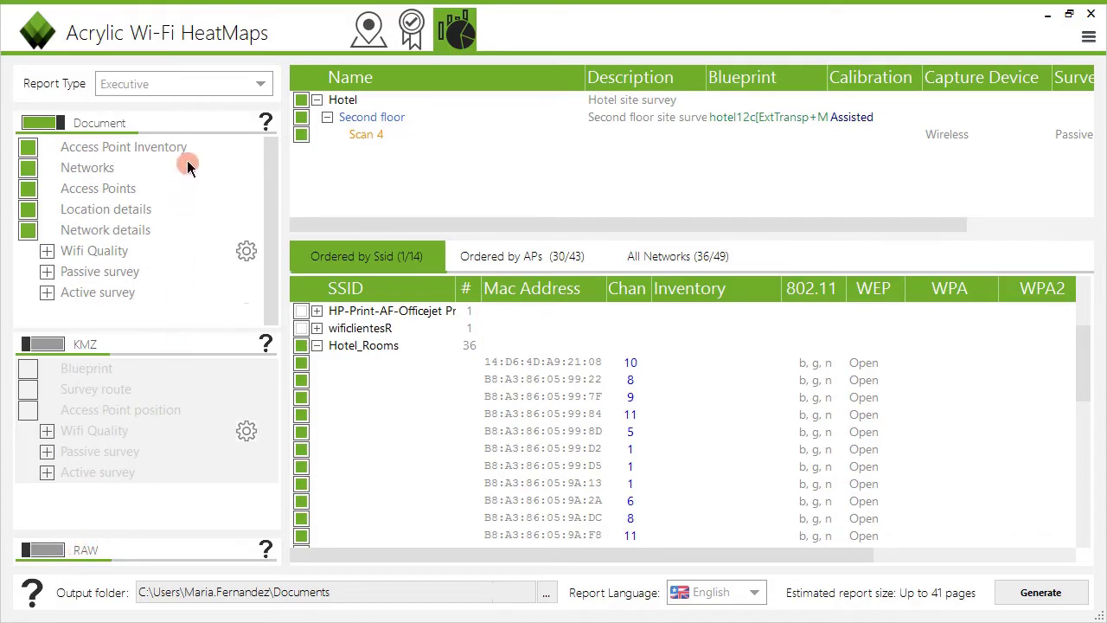
Step: Generate a Complete report in English and open the created document
{"action": "left_click", "coordinate": [205, 90]}
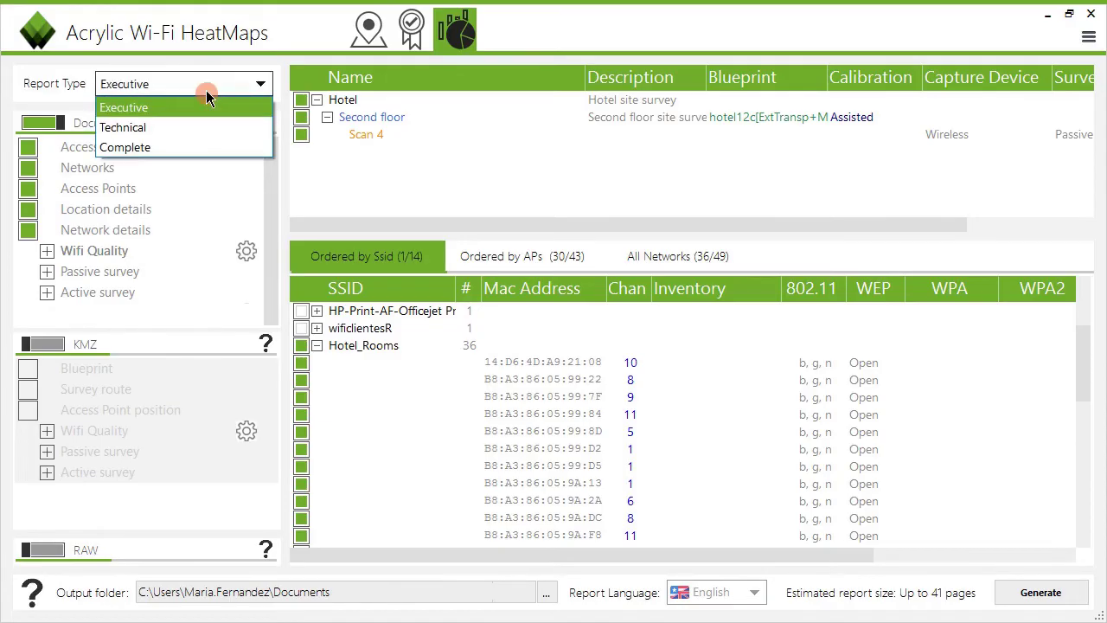
{"action": "left_click", "coordinate": [170, 134]}
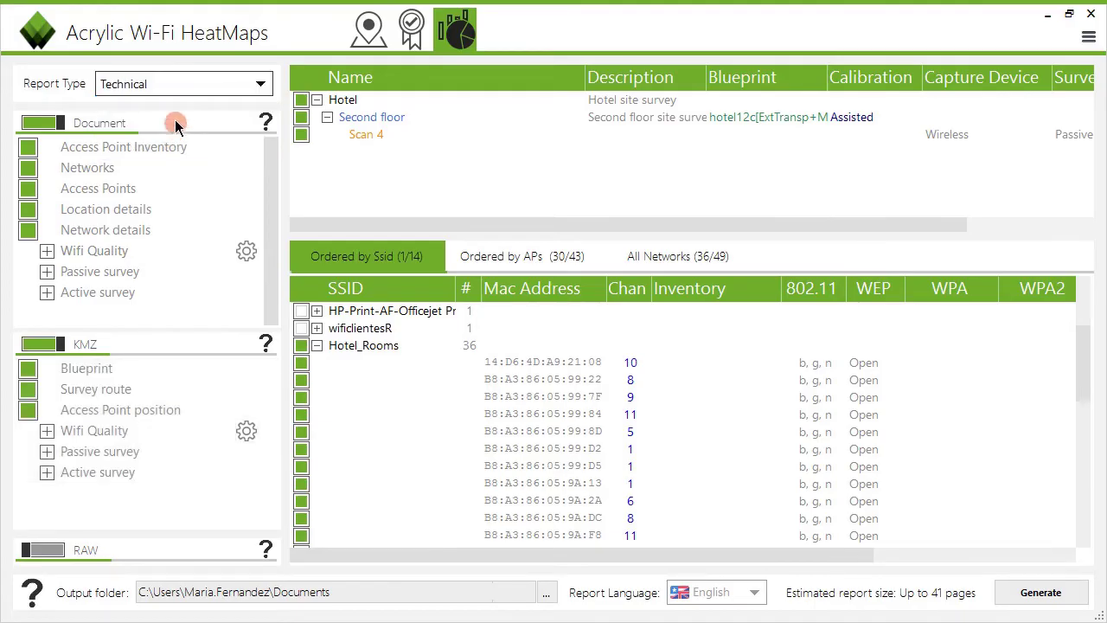
{"action": "left_click", "coordinate": [180, 90]}
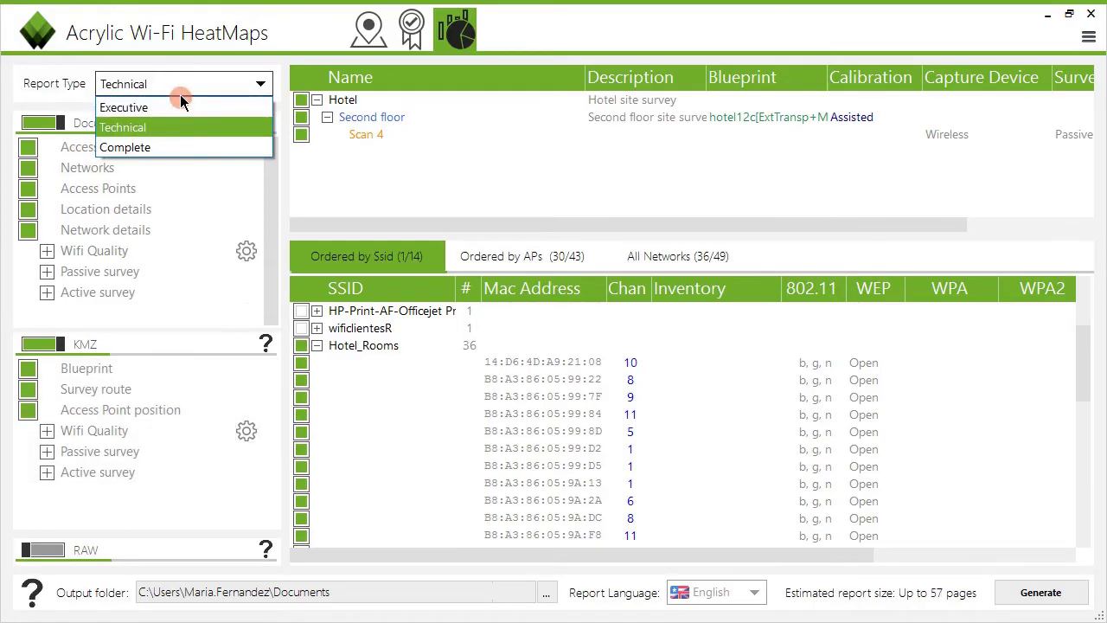
{"action": "left_click", "coordinate": [160, 151]}
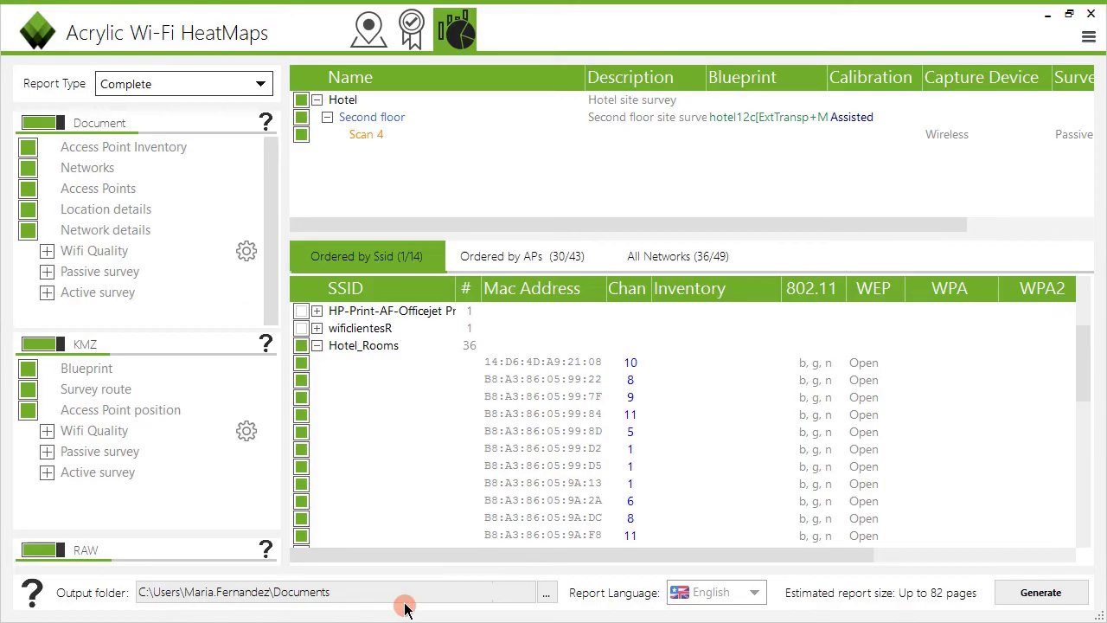
{"action": "left_click", "coordinate": [717, 604]}
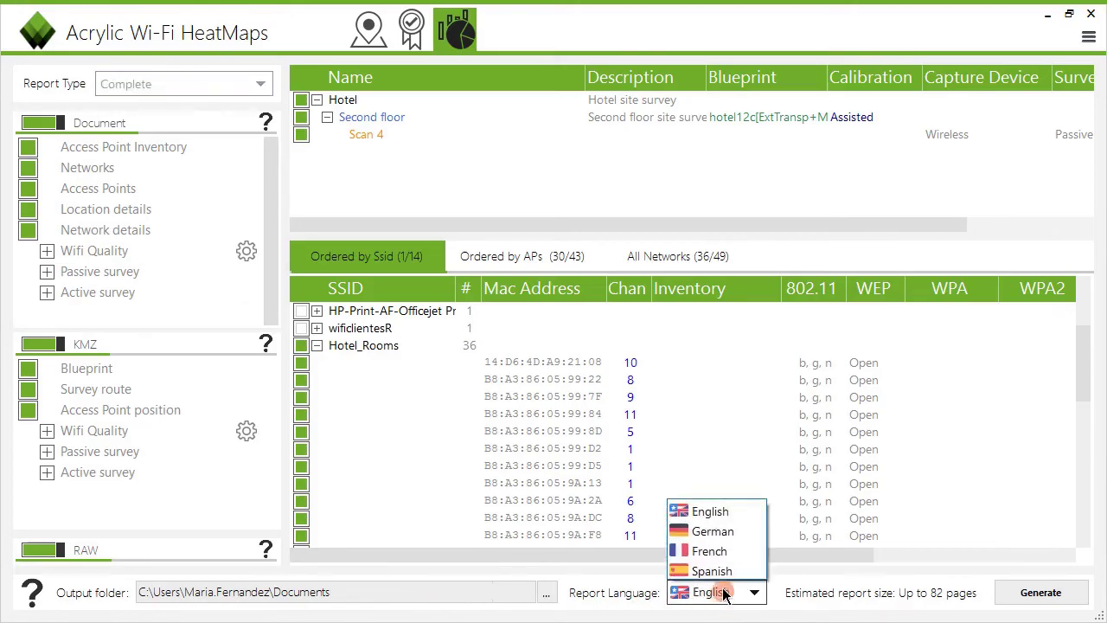
{"action": "left_click", "coordinate": [716, 518]}
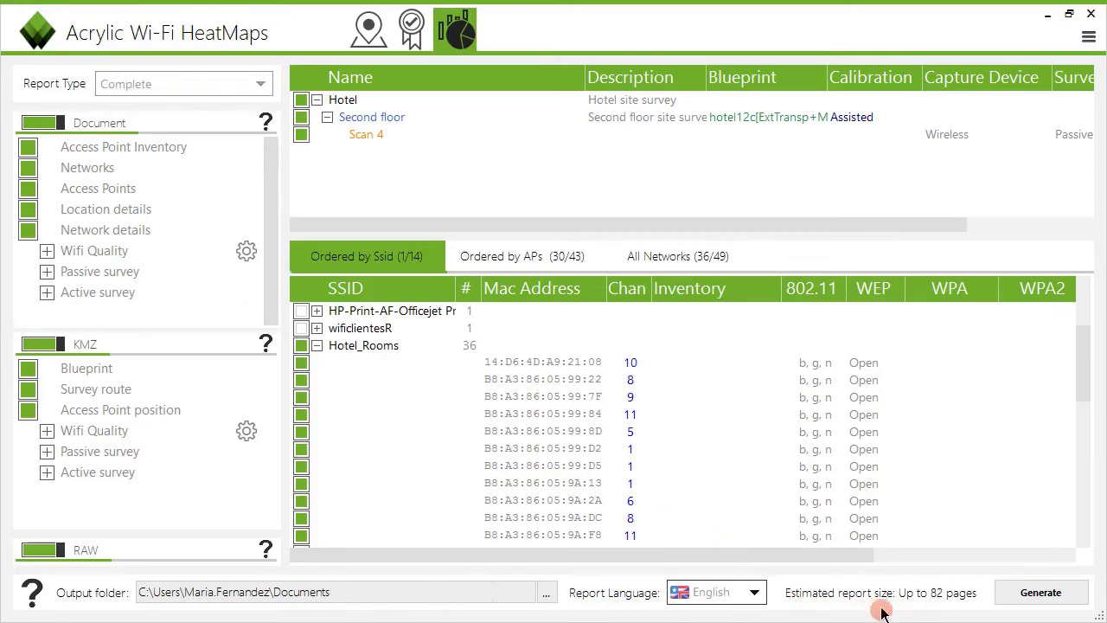
{"action": "left_click", "coordinate": [1030, 604]}
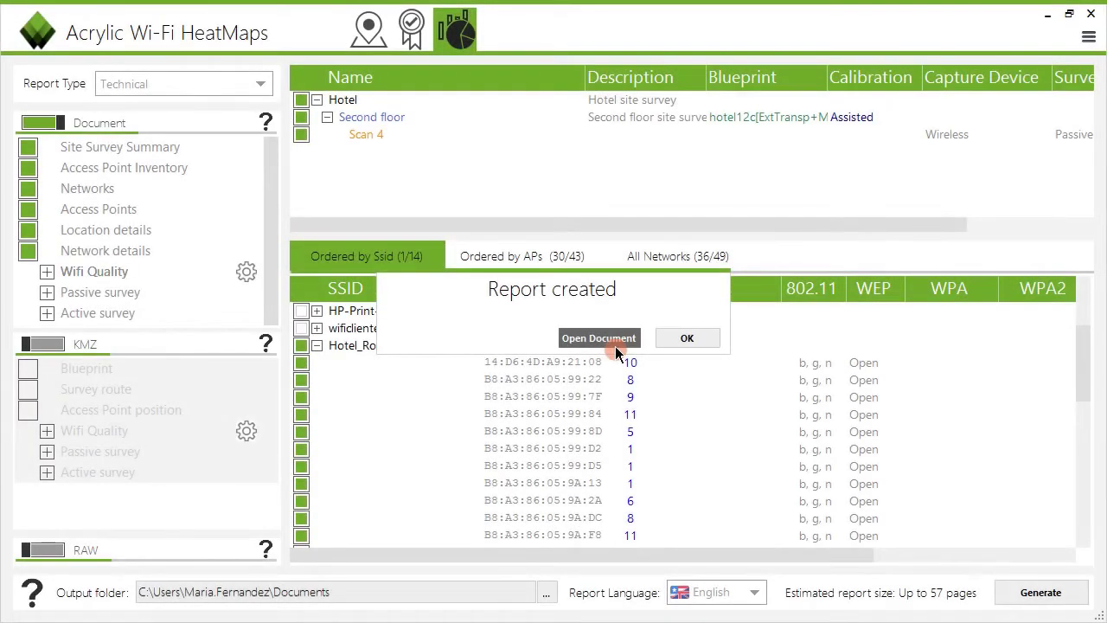
{"action": "left_click", "coordinate": [613, 342]}
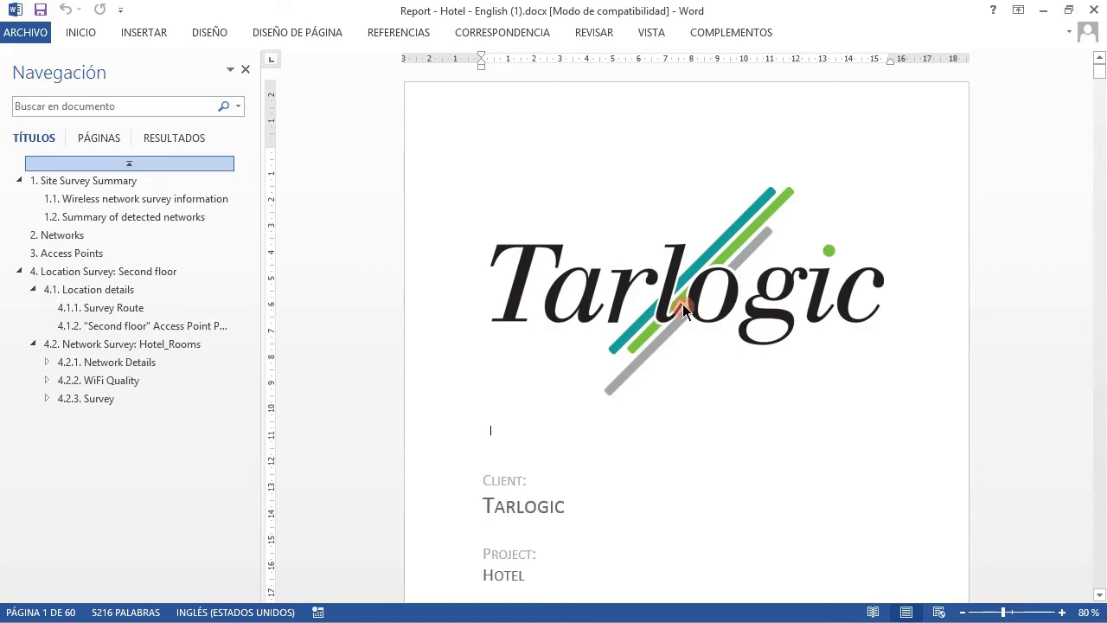
Step: Browse the report cover, Site Survey Summary, section 1.2 and section 2 Networks
{"action": "left_click", "coordinate": [682, 304]}
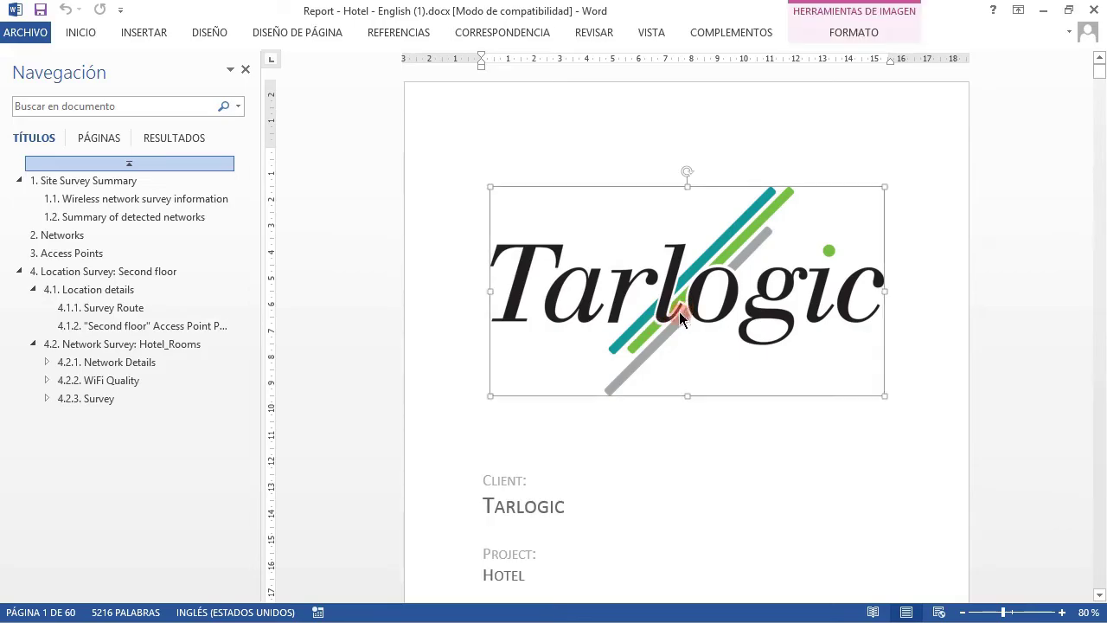
{"action": "scroll", "coordinate": [595, 537], "scroll_direction": "down", "scroll_amount": 2}
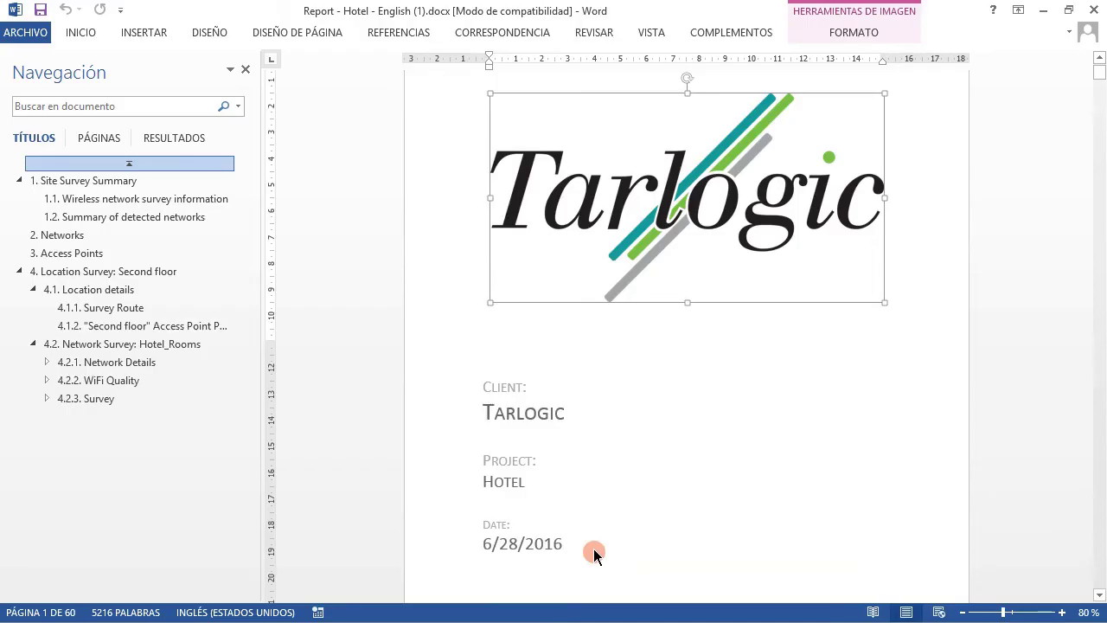
{"action": "left_click", "coordinate": [126, 190]}
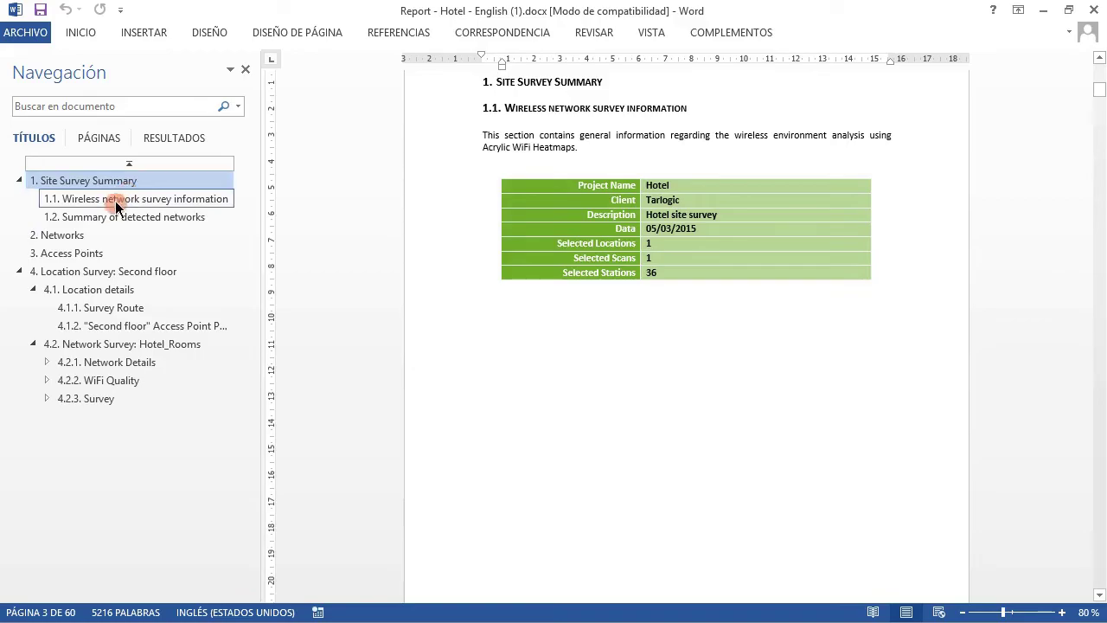
{"action": "left_click", "coordinate": [107, 217]}
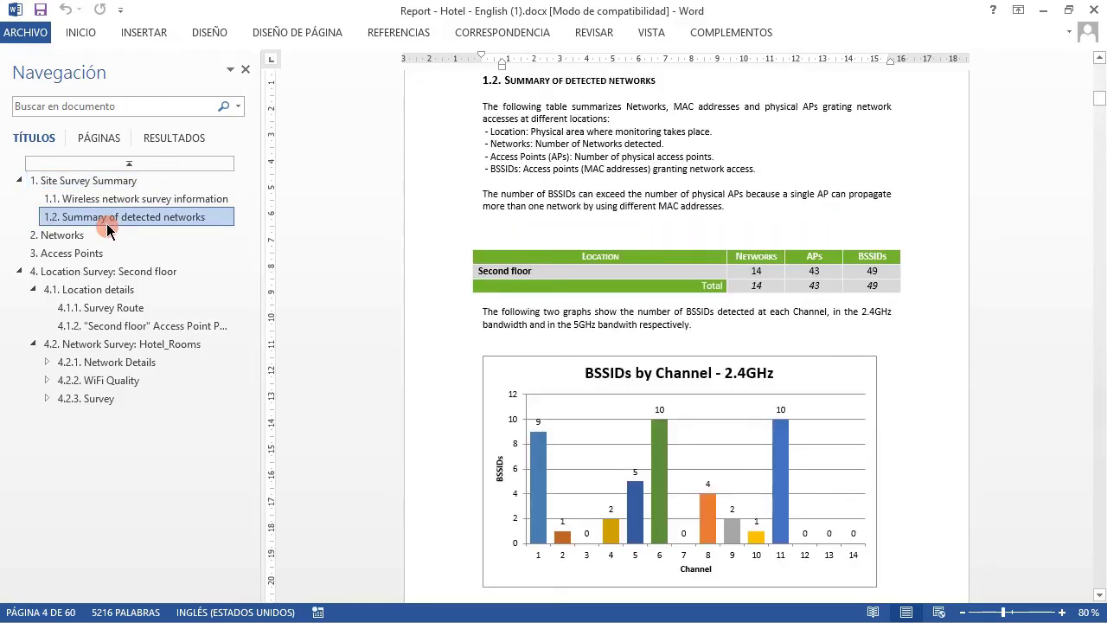
{"action": "left_click", "coordinate": [85, 239]}
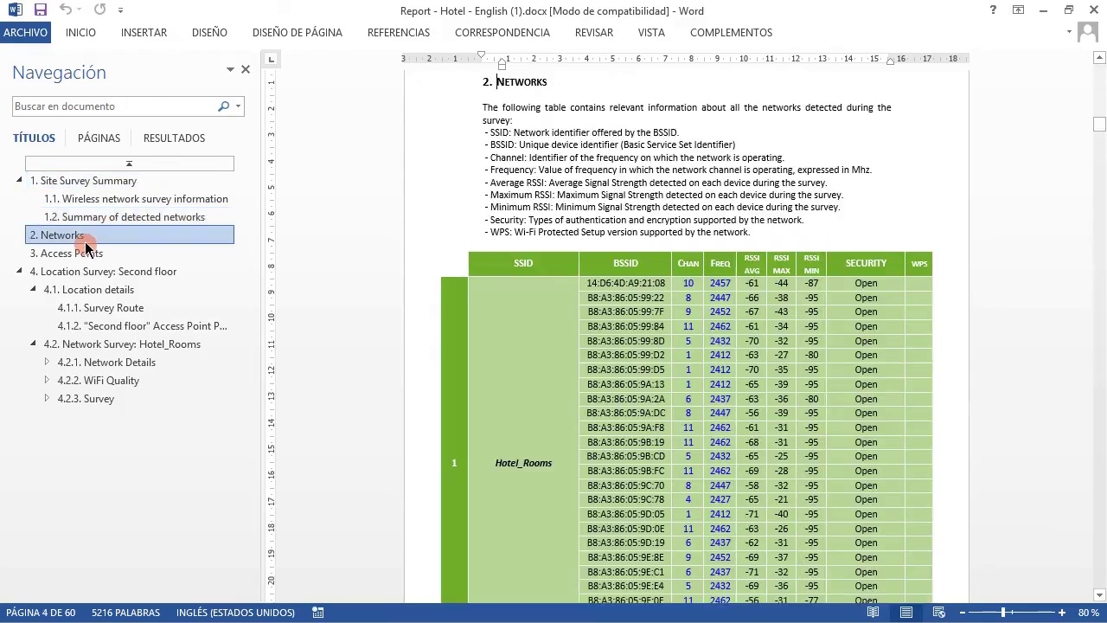